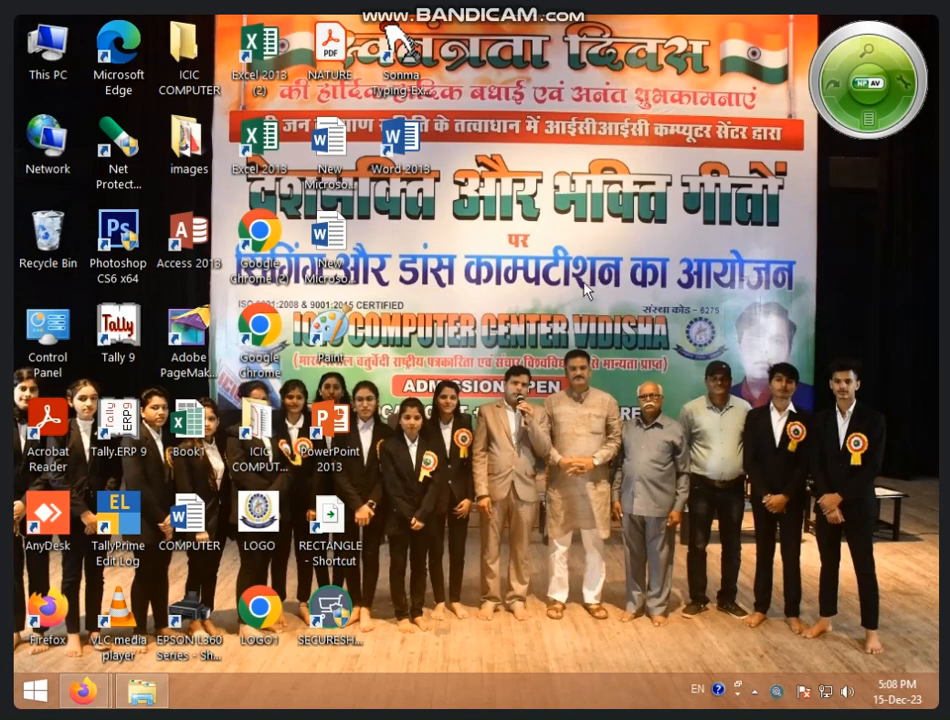
Launch Tally 9 and dismiss the activation form.
{"action": "double_click", "coordinate": [134, 354]}
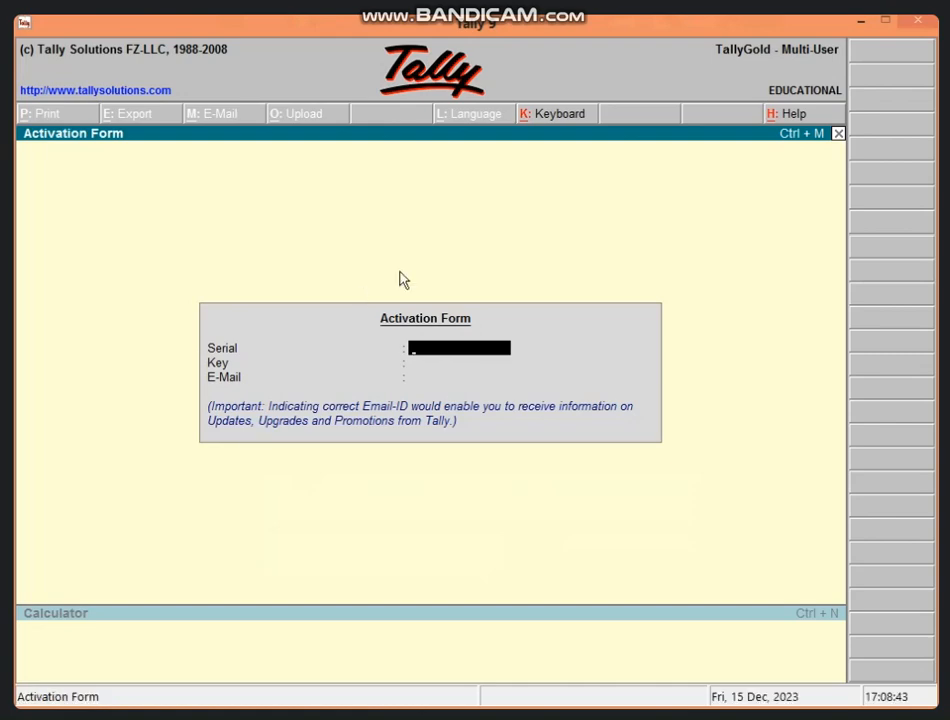
{"action": "key", "text": "Escape"}
{"action": "key", "text": "Escape"}
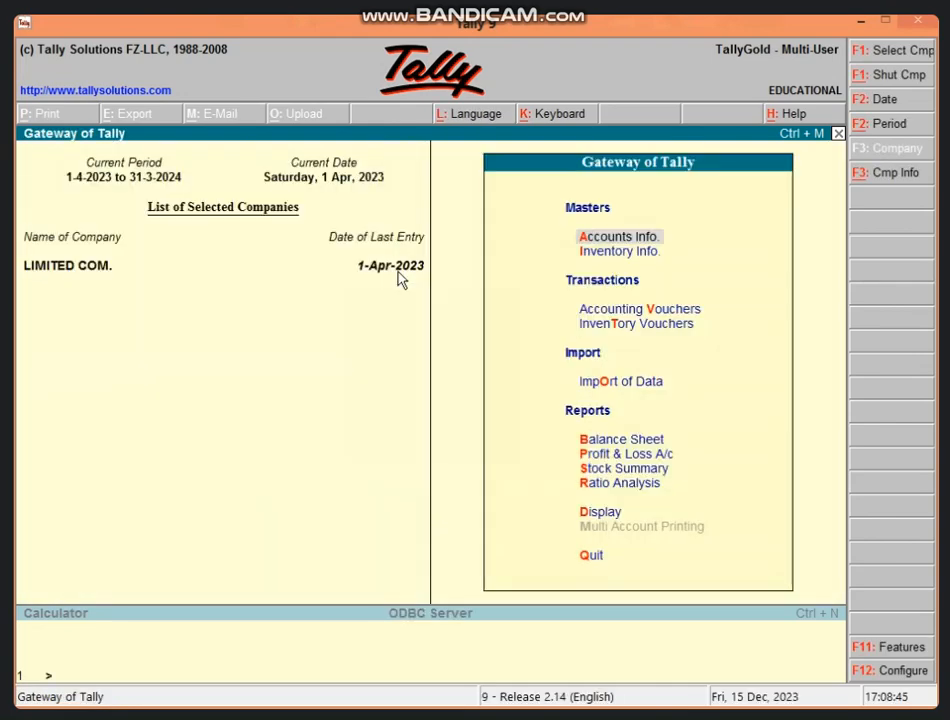
Close the current company and open the BANK OF INDIA company.
{"action": "key", "text": "alt+F1"}
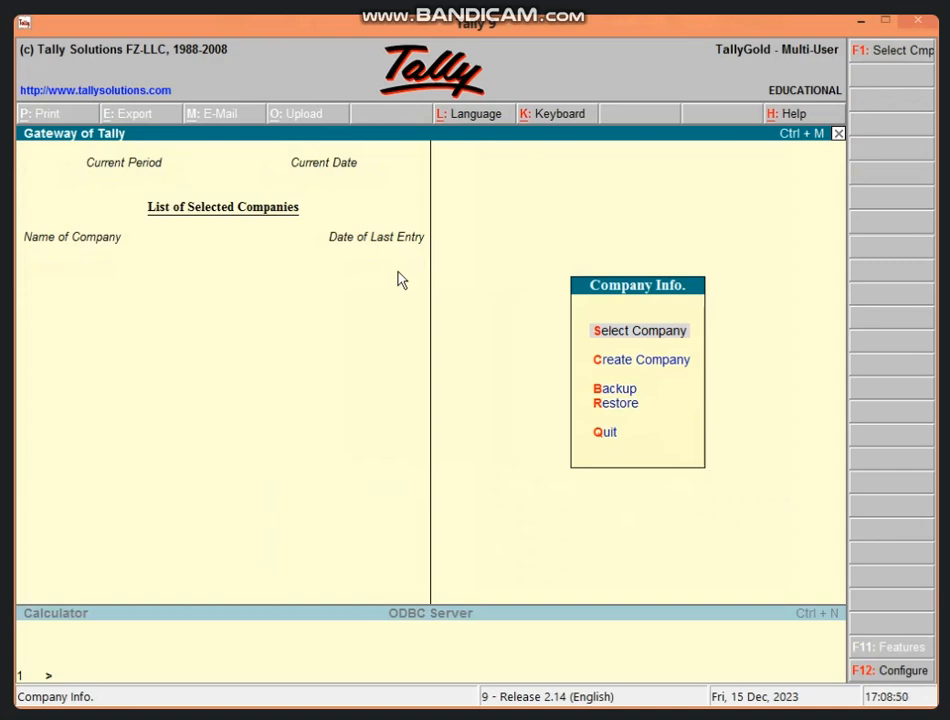
{"action": "key", "text": "Return"}
{"action": "type", "text": "B"}
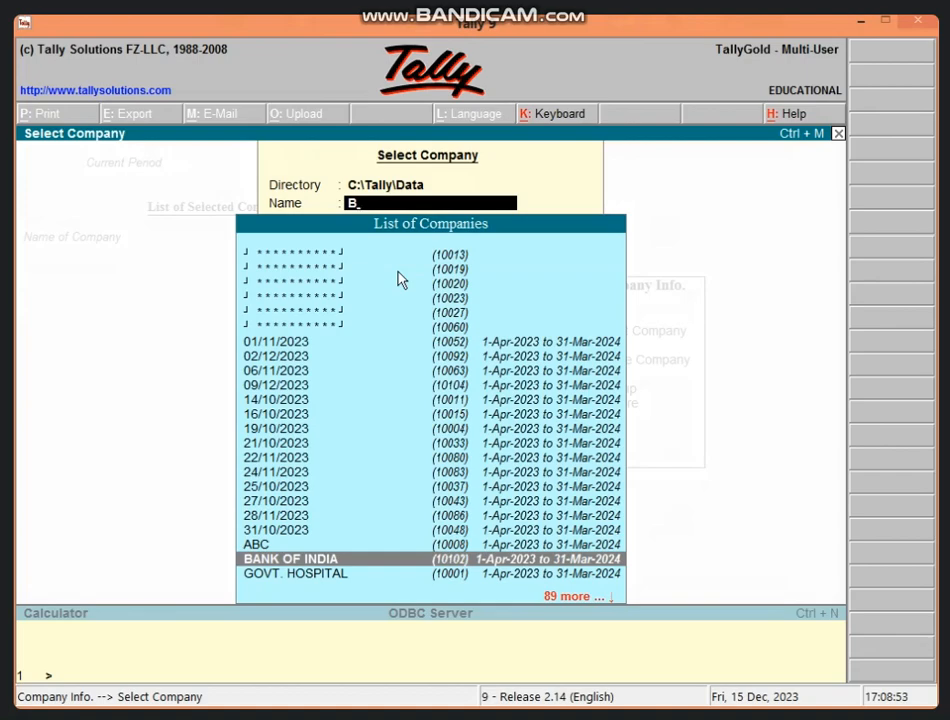
{"action": "key", "text": "Return"}
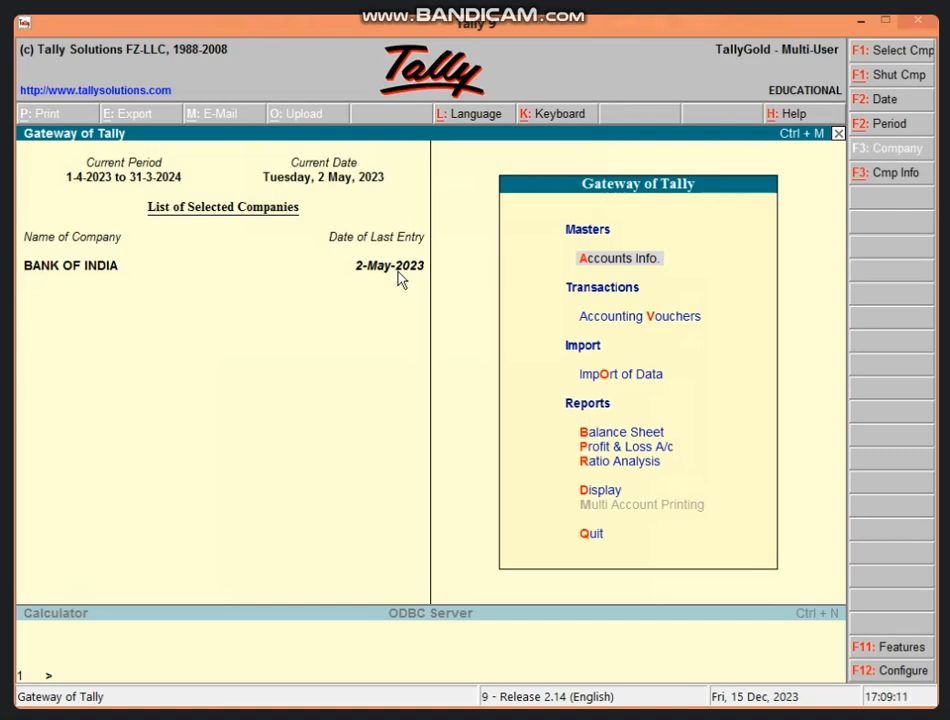
Start creating a new ledger and name it LOSS BY FIRE A/C.
{"action": "key", "text": "Return"}
{"action": "key", "text": "l"}
{"action": "key", "text": "Return"}
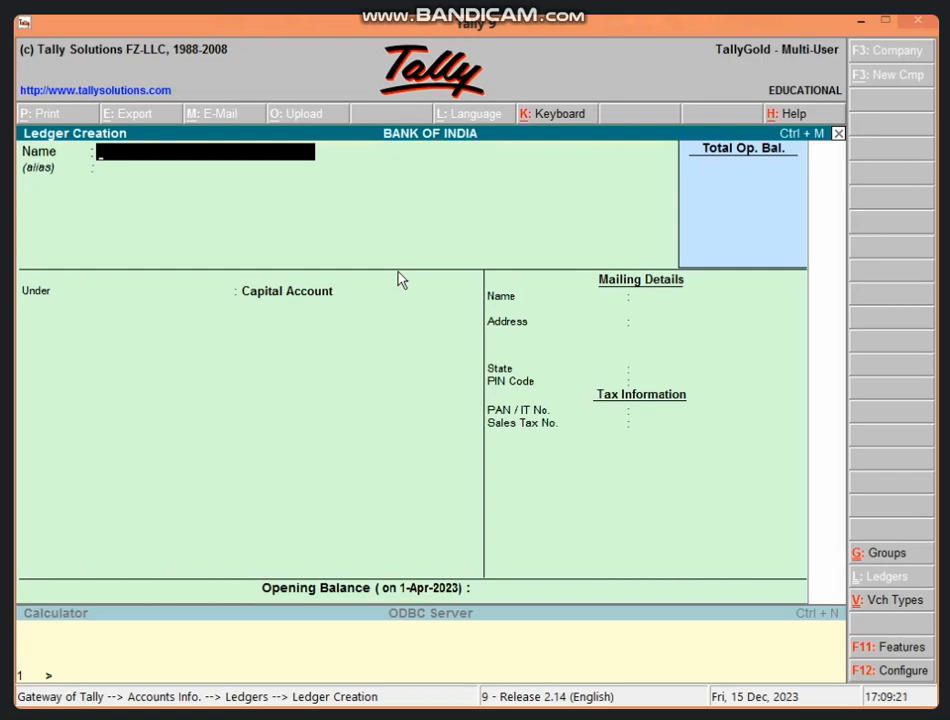
{"action": "type", "text": "LOSS BY KF"}
{"action": "key", "text": "BackSpace"}
{"action": "key", "text": "BackSpace"}
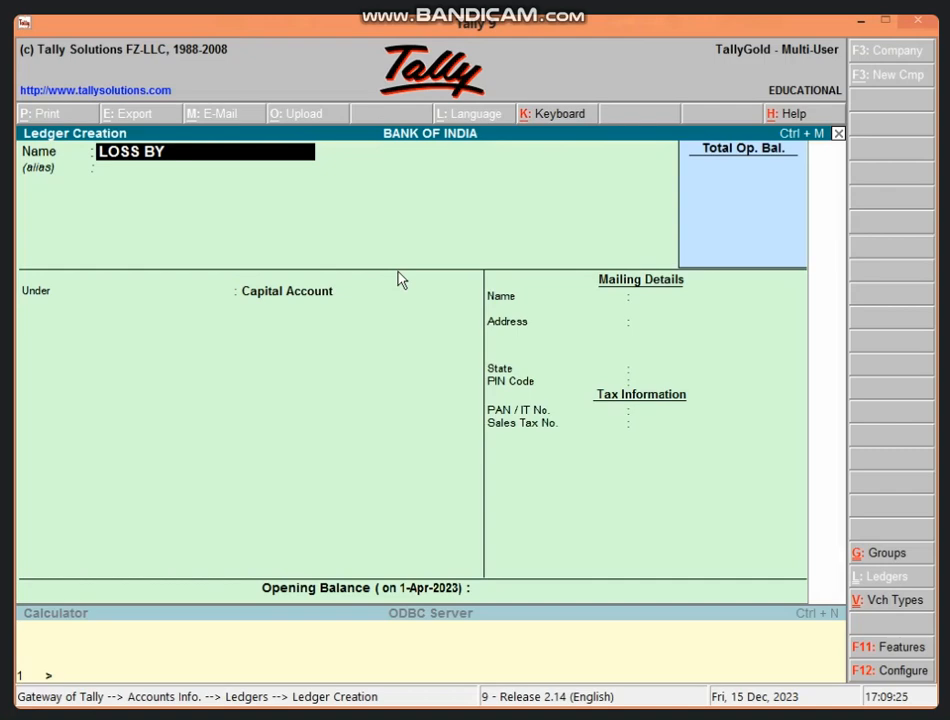
{"action": "type", "text": "FIRE A/C"}
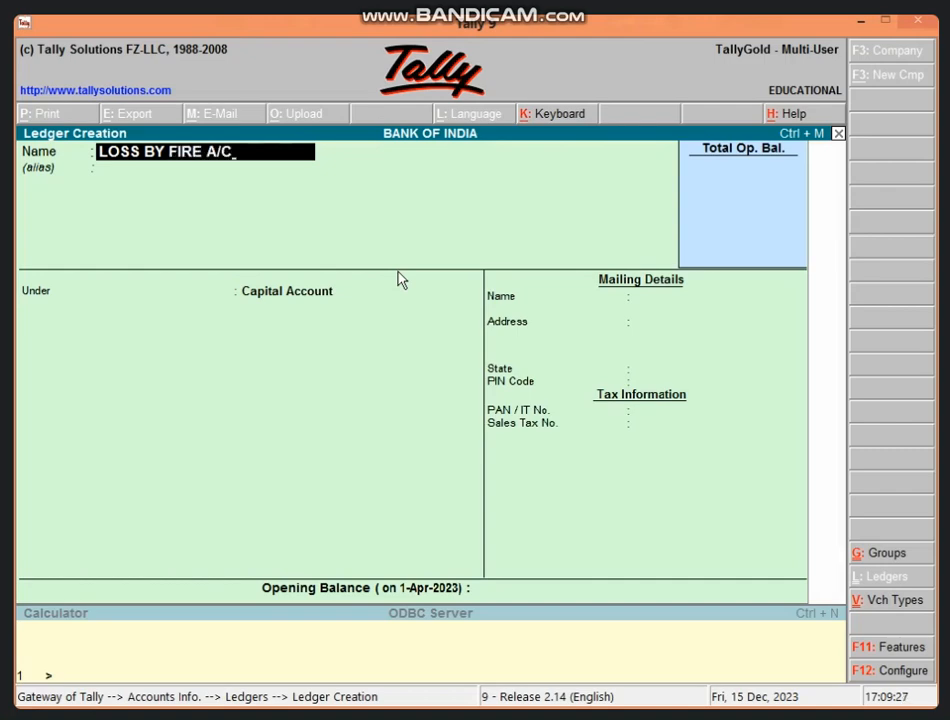
{"action": "key", "text": "Return"}
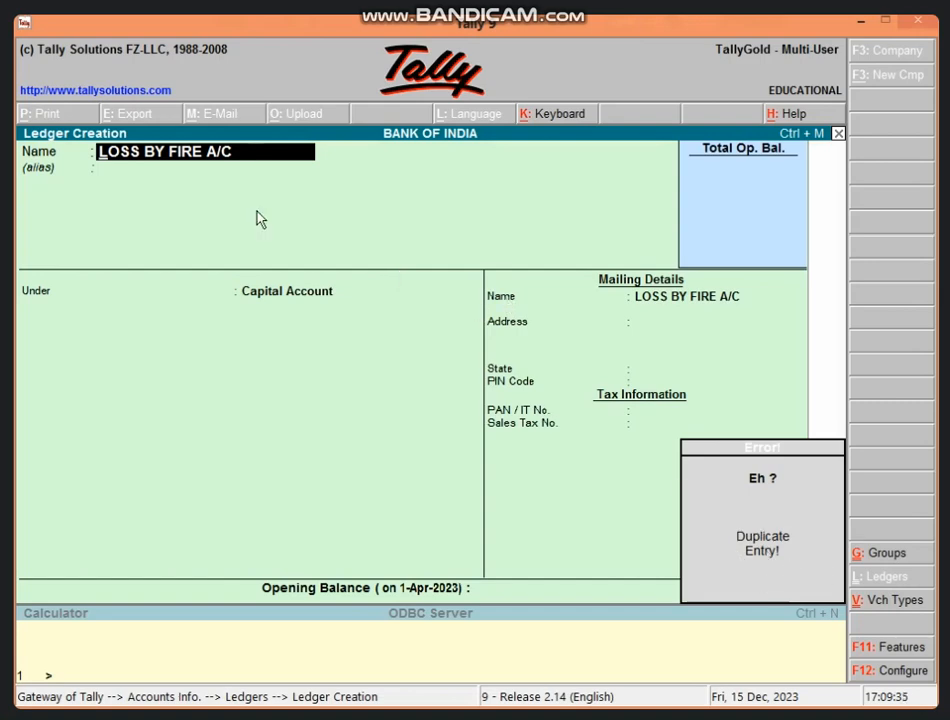
Change the ledger name to LOSS BY FIRE A/C 1.
{"action": "left_click", "coordinate": [257, 148]}
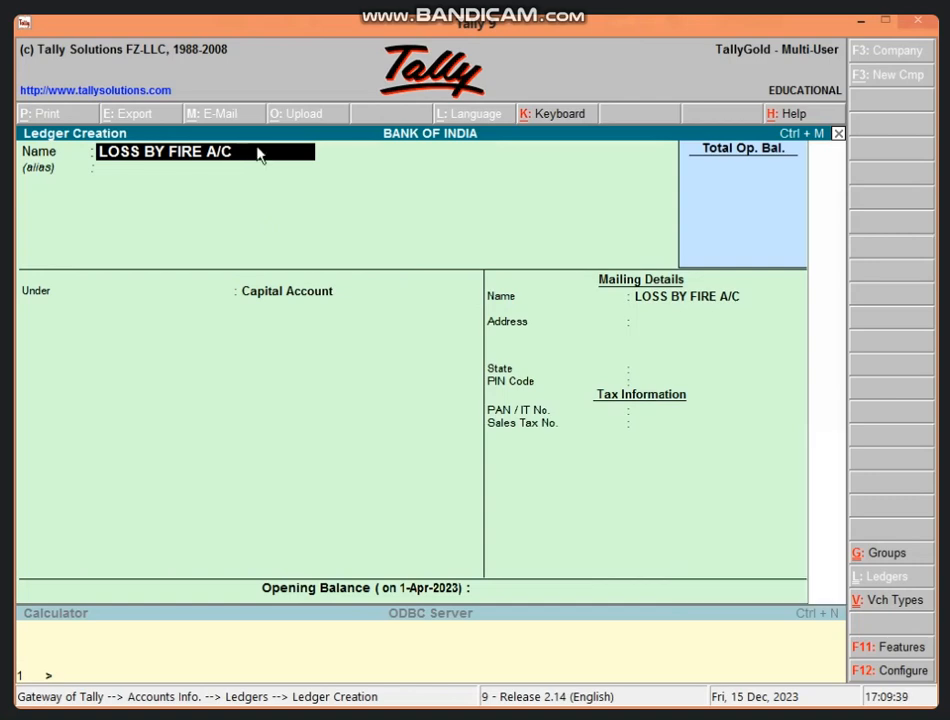
{"action": "key", "text": "Return"}
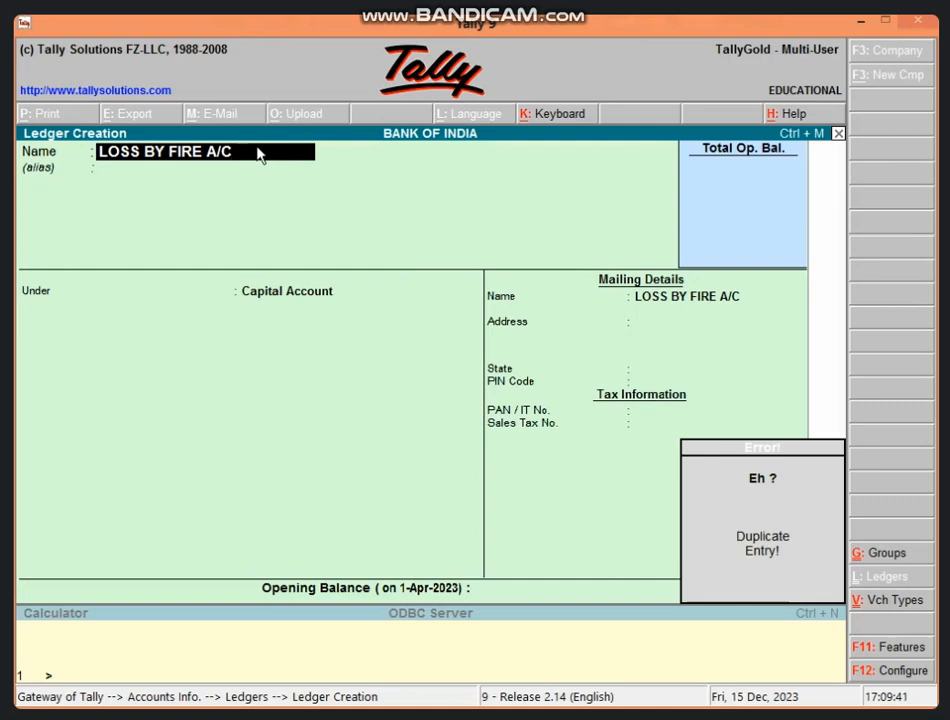
{"action": "type", "text": "1"}
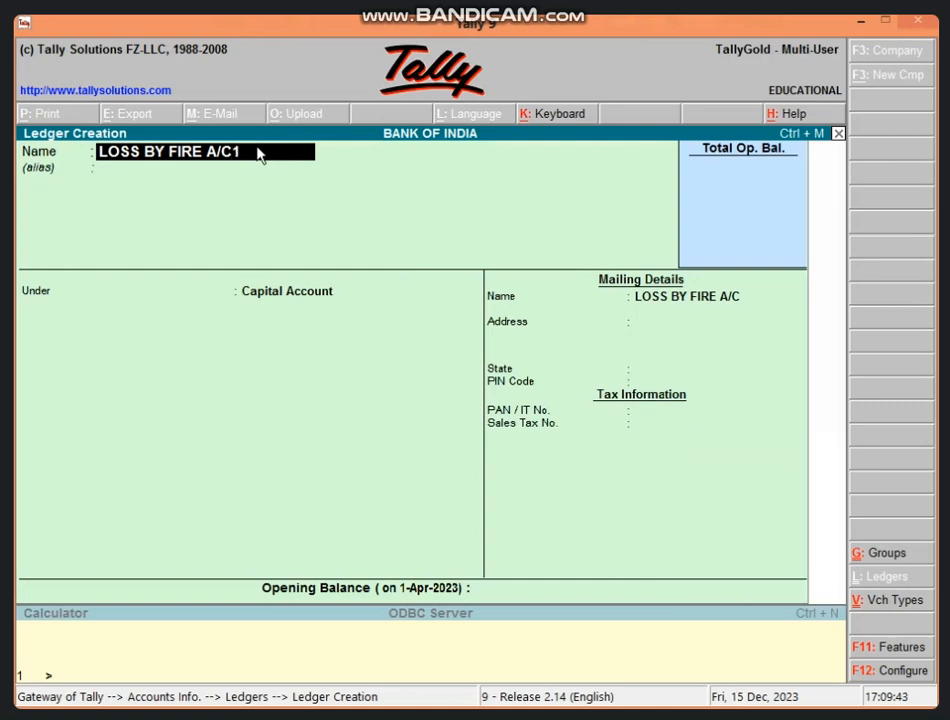
{"action": "key", "text": "BackSpace"}
{"action": "type", "text": "1"}
{"action": "key", "text": "Return"}
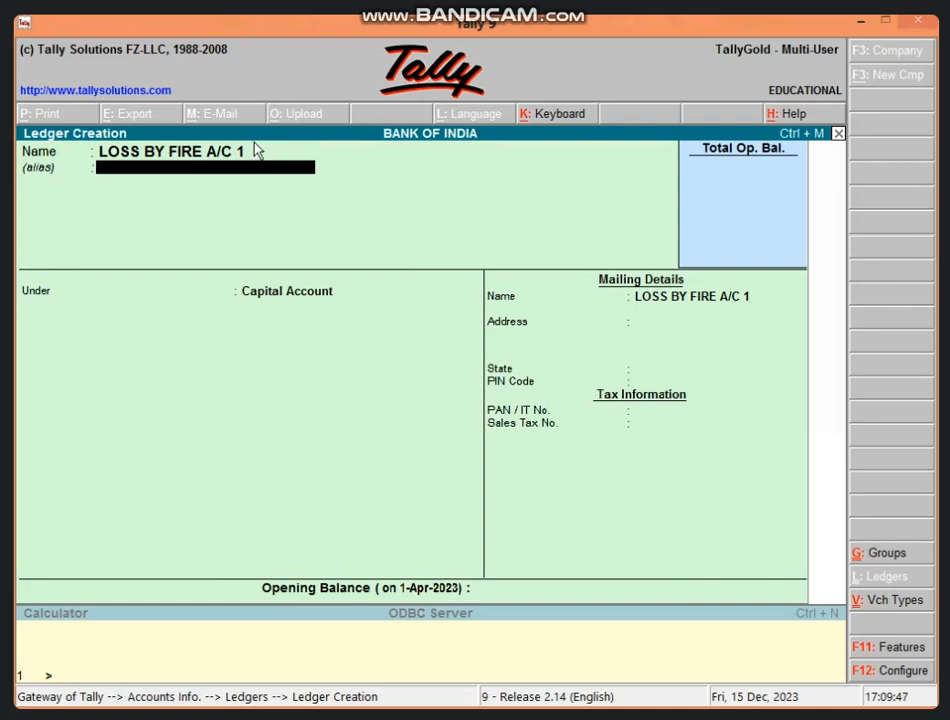
Place the ledger under Indirect Expenses and save it.
{"action": "key", "text": "Return"}
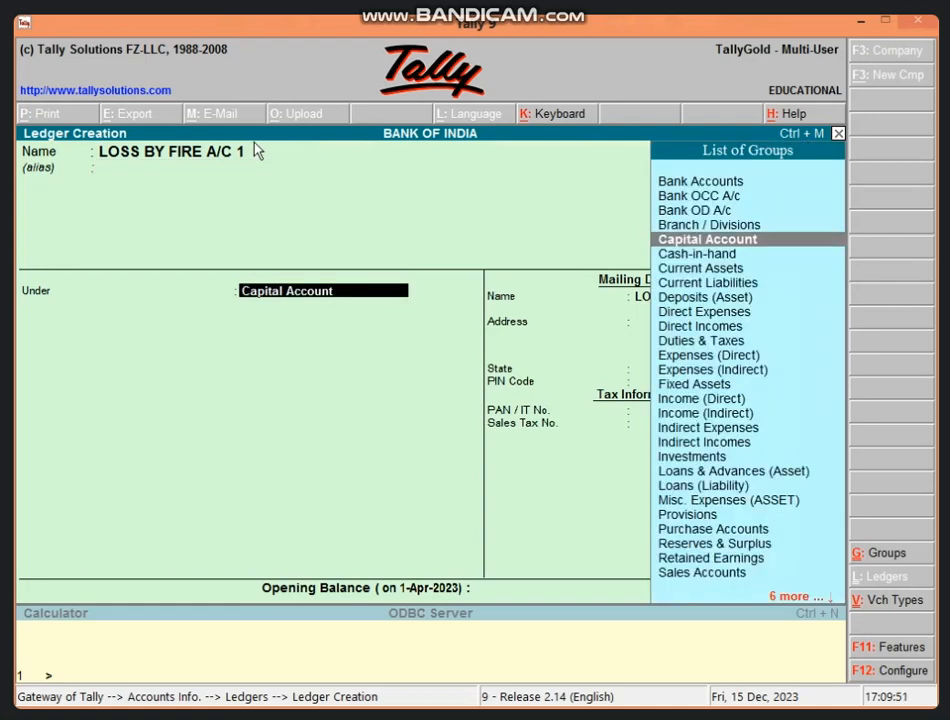
{"action": "type", "text": "in"}
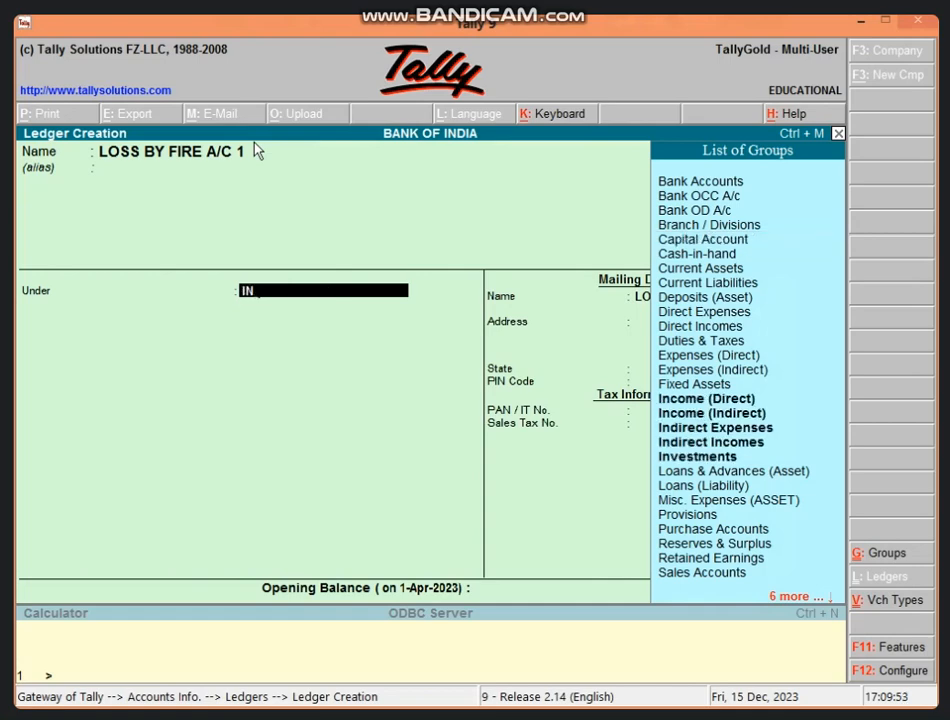
{"action": "key", "text": "Down"}
{"action": "key", "text": "Down"}
{"action": "key", "text": "Return"}
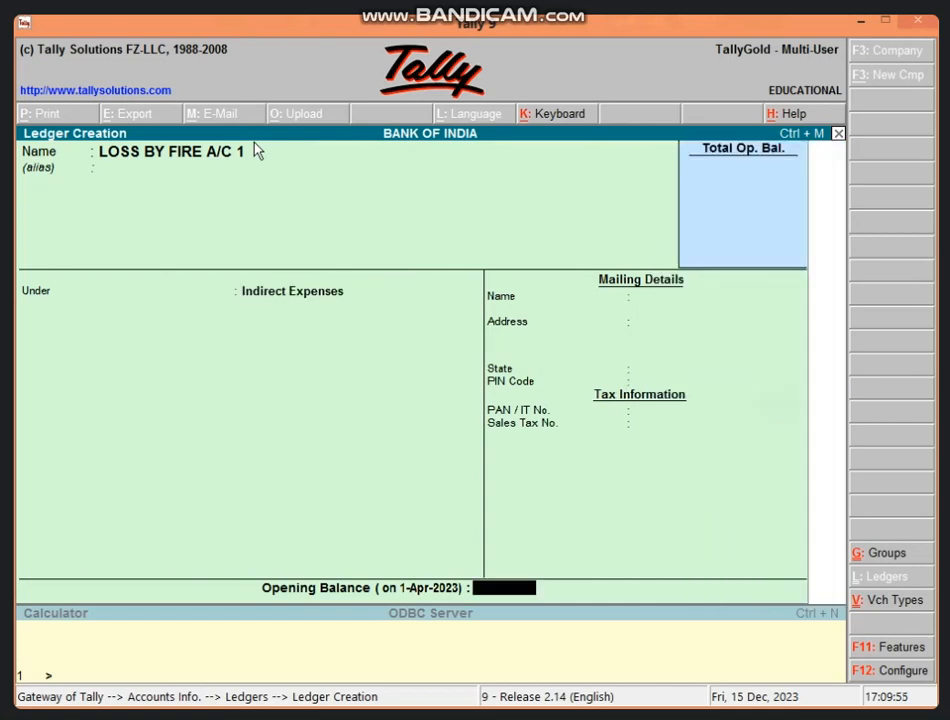
{"action": "key", "text": "Return"}
{"action": "key", "text": "Return"}
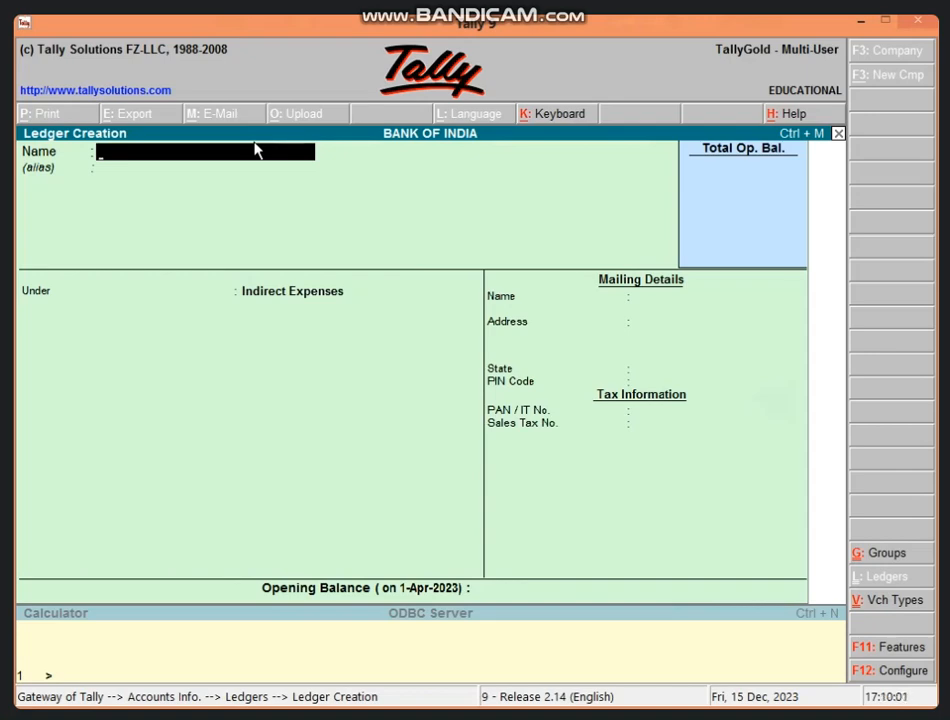
Create a ledger named LOSS BY THEFT A/C 1 under Indirect Expenses and save it.
{"action": "type", "text": "LOSS BY THED"}
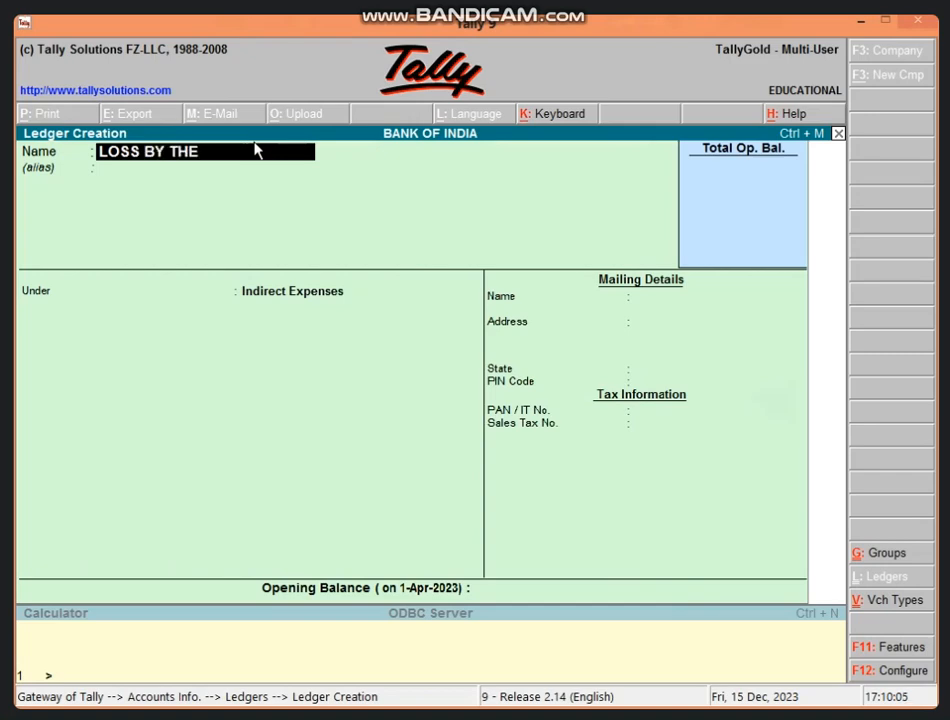
{"action": "key", "text": "BackSpace"}
{"action": "type", "text": "FT A/C"}
{"action": "key", "text": "Return"}
{"action": "key", "text": "Return"}
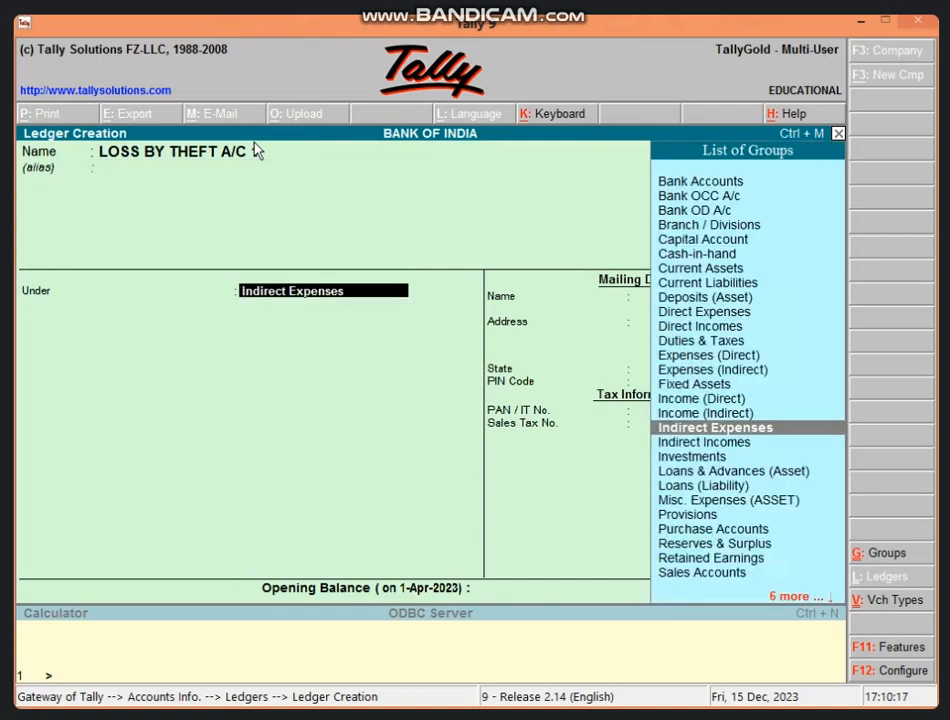
{"action": "key", "text": "Return"}
{"action": "key", "text": "Return"}
Leave ledger creation and open a new payment voucher.
{"action": "key", "text": "Return"}
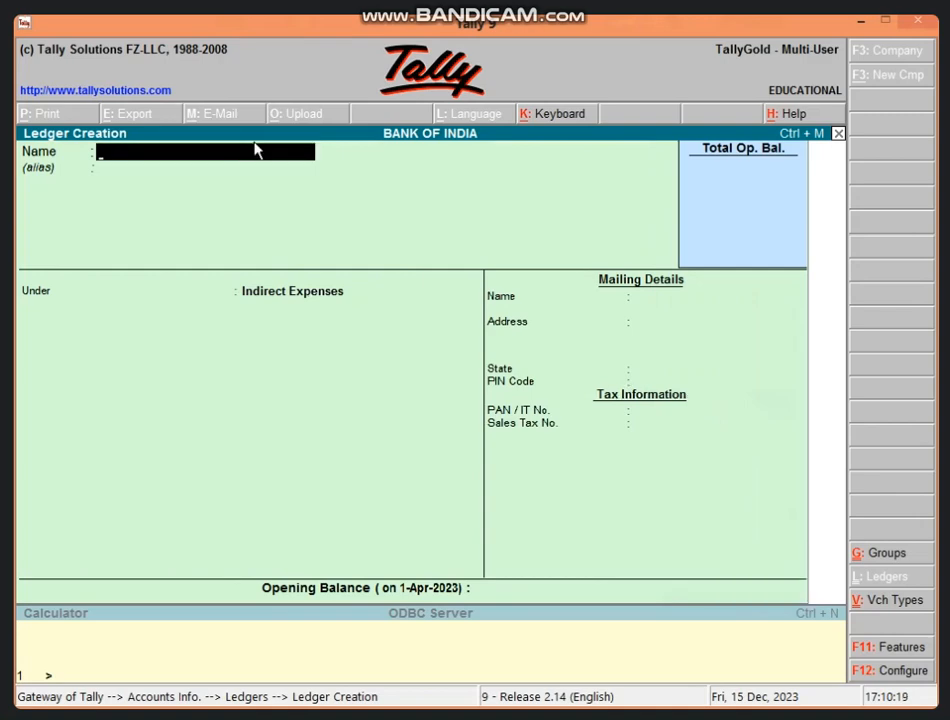
{"action": "key", "text": "Escape"}
{"action": "key", "text": "Return"}
{"action": "key", "text": "Escape"}
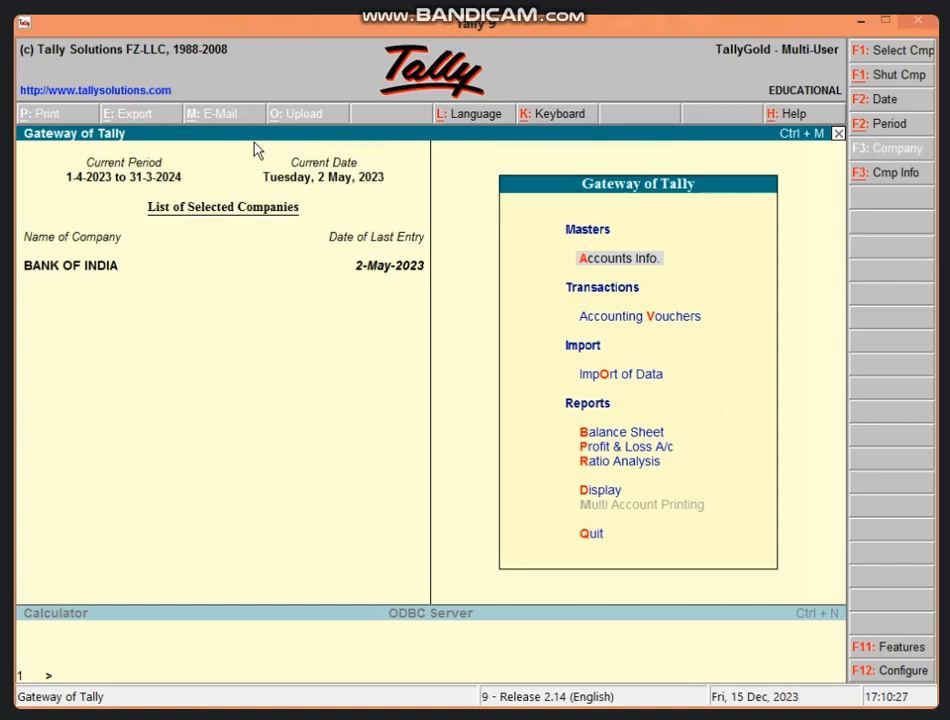
{"action": "key", "text": "v"}
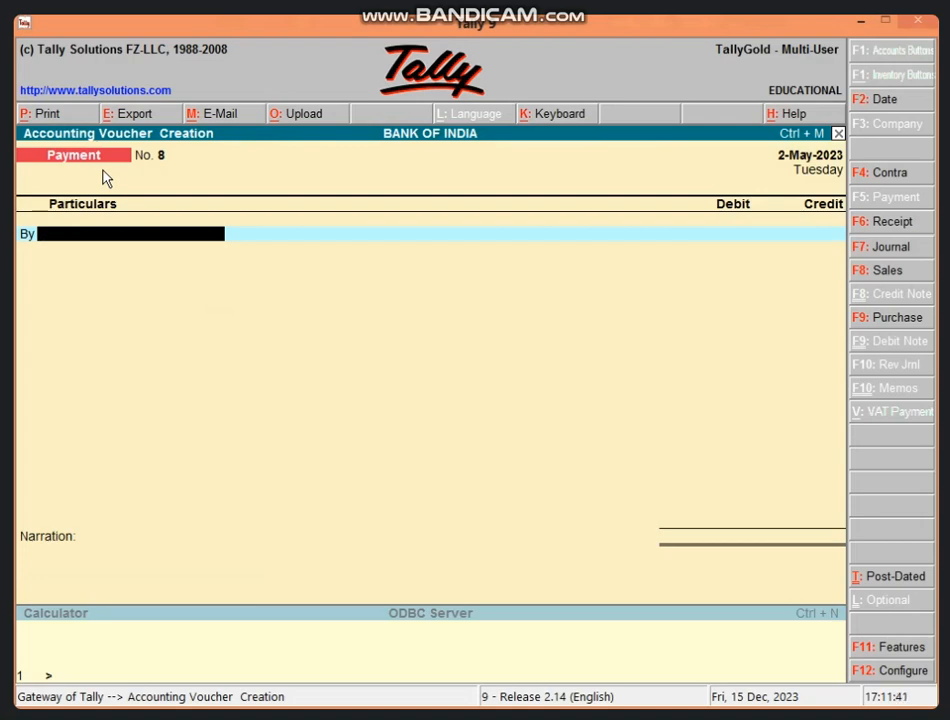
Debit LOSS BY FIRE A/C 1 with 25000 in the payment voucher.
{"action": "type", "text": "L"}
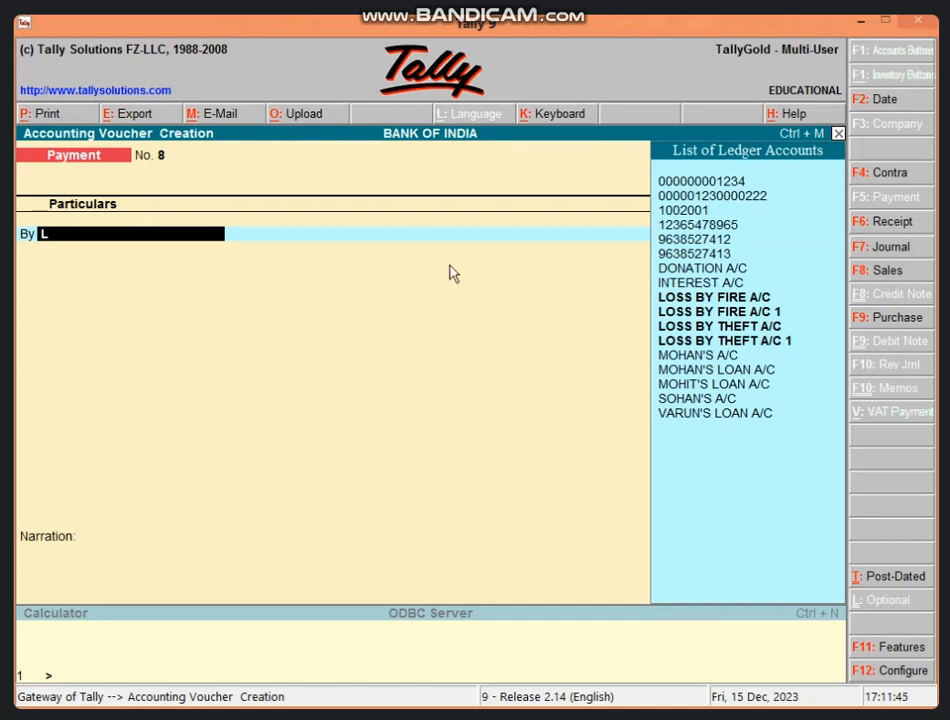
{"action": "left_click", "coordinate": [760, 314]}
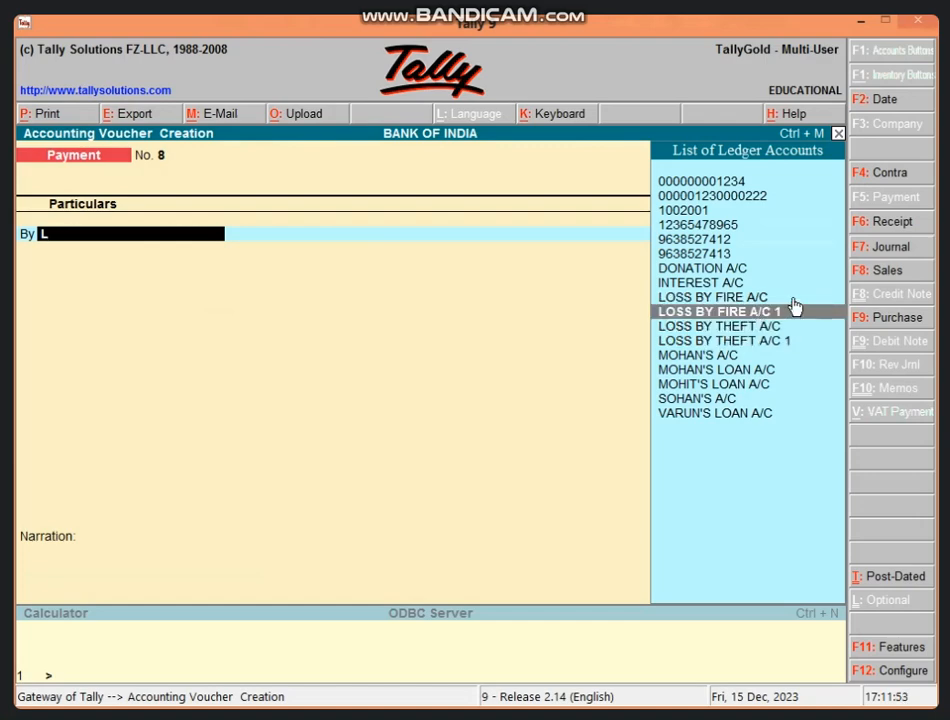
{"action": "left_click", "coordinate": [795, 311]}
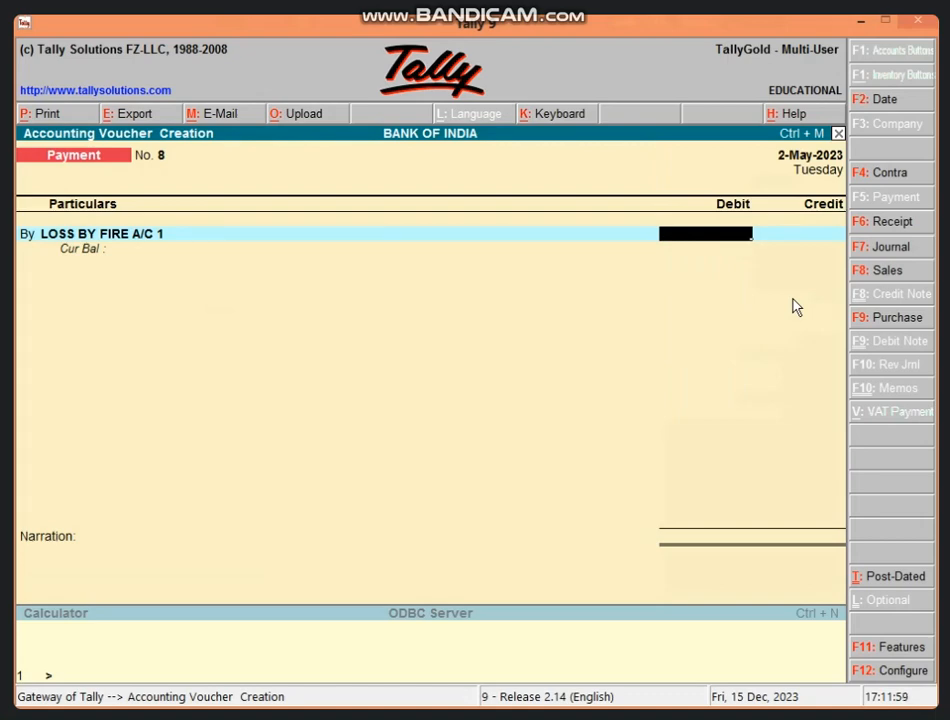
{"action": "type", "text": "25000"}
{"action": "key", "text": "Return"}
{"action": "key", "text": "Return"}
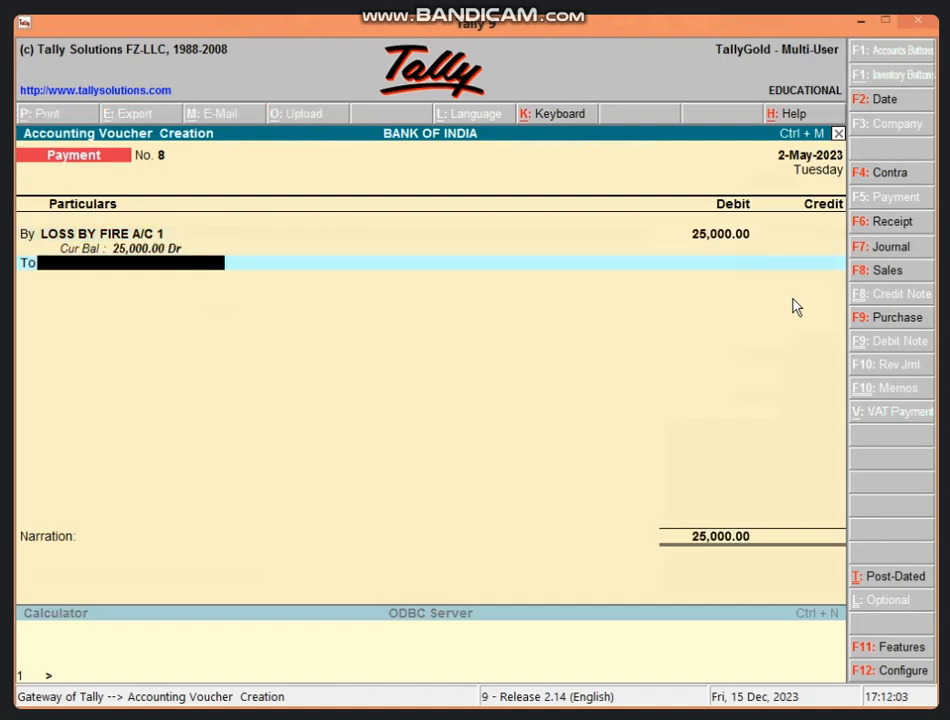
Credit Cash with 25000 in the same voucher.
{"action": "type", "text": "CAS"}
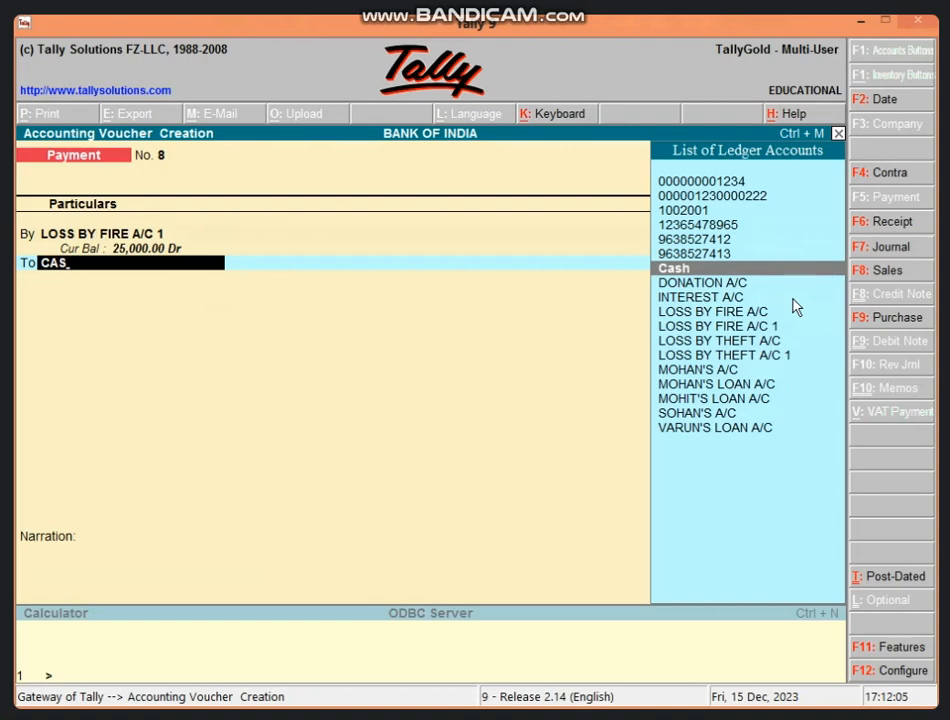
{"action": "key", "text": "Return"}
{"action": "key", "text": "Return"}
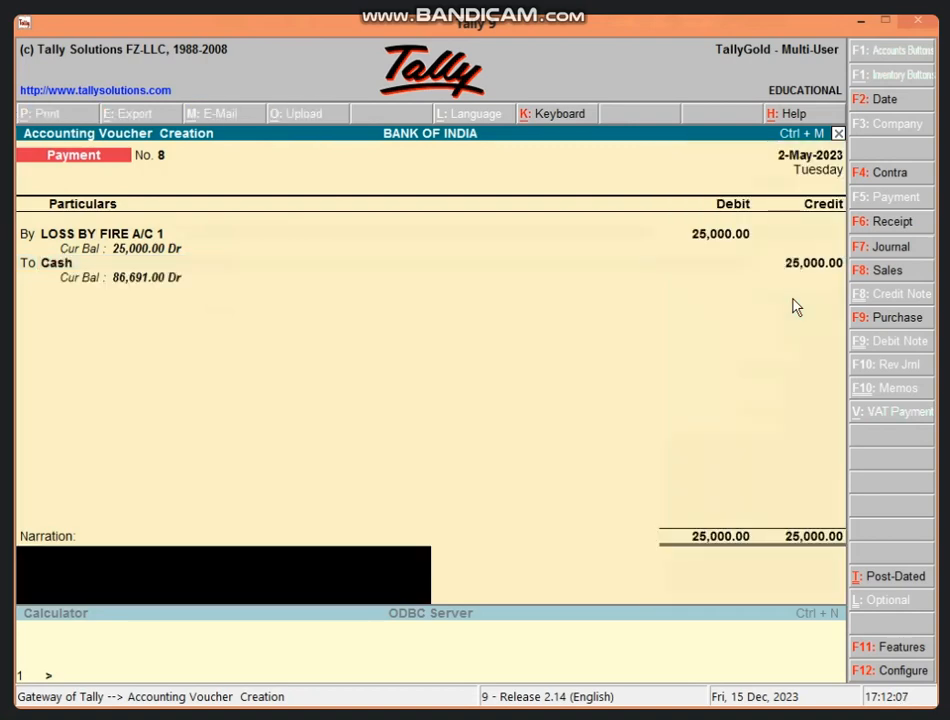
Enter the narration BEING CASH LOSS BY FIRE and accept the voucher.
{"action": "type", "text": "BEING CA"}
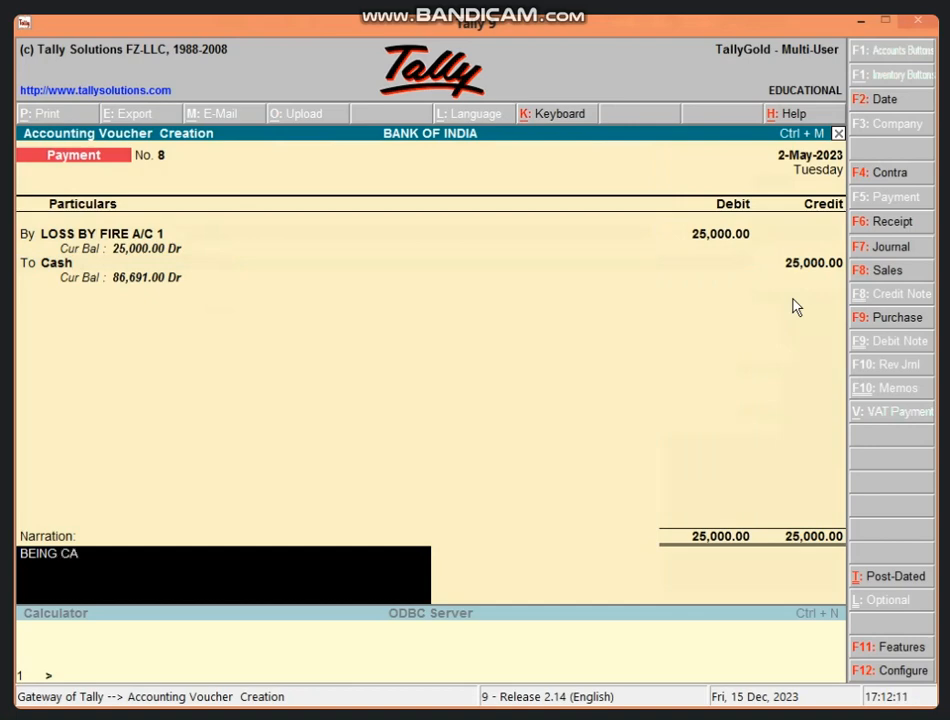
{"action": "type", "text": "SH LOSS BY FIRE"}
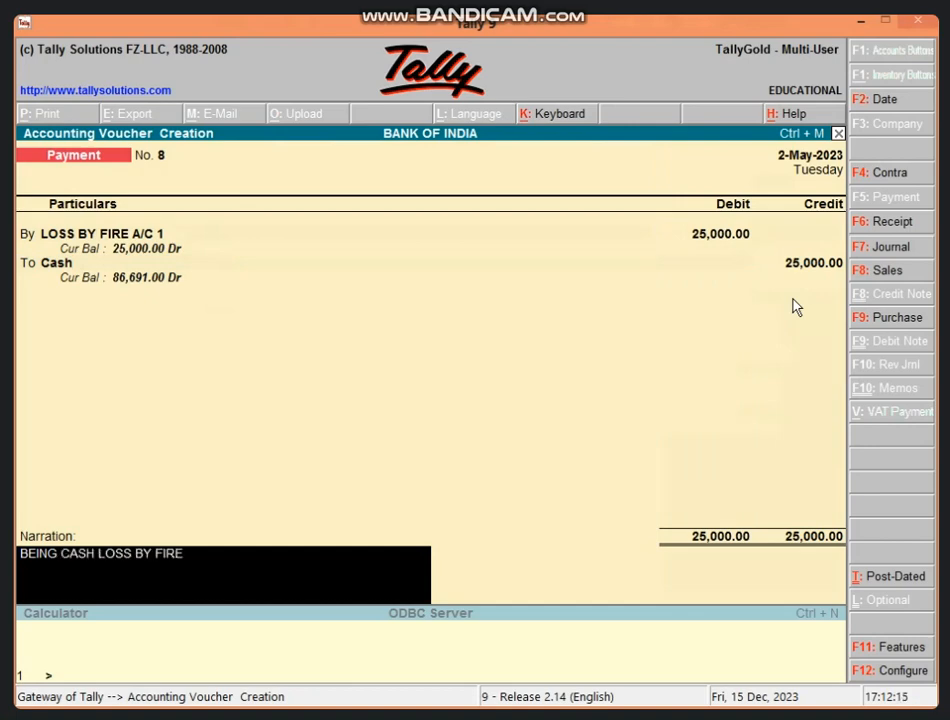
{"action": "key", "text": "Return"}
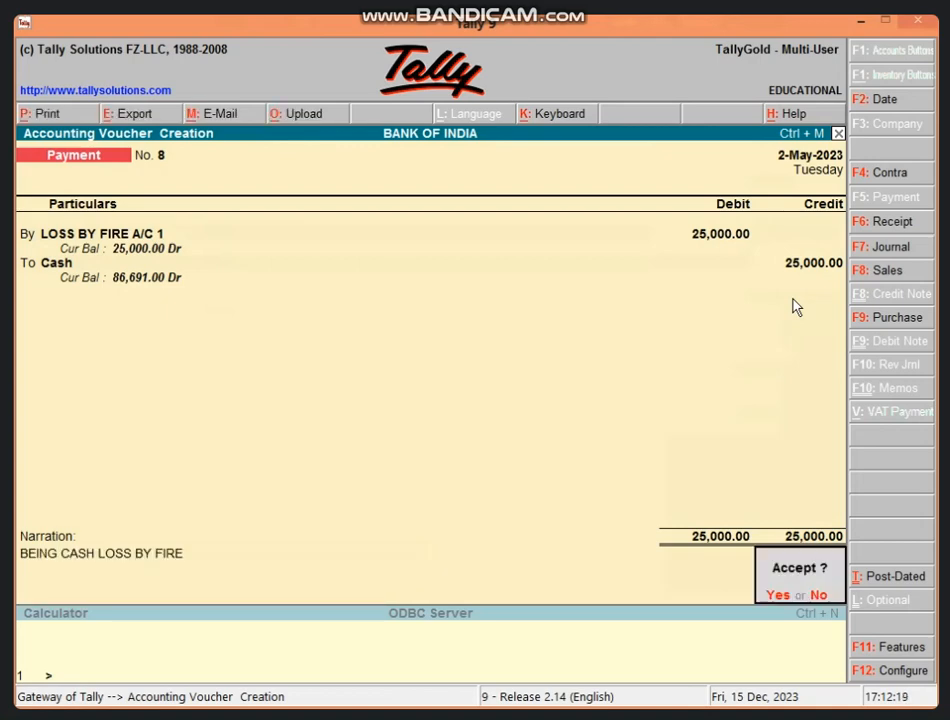
{"action": "key", "text": "Return"}
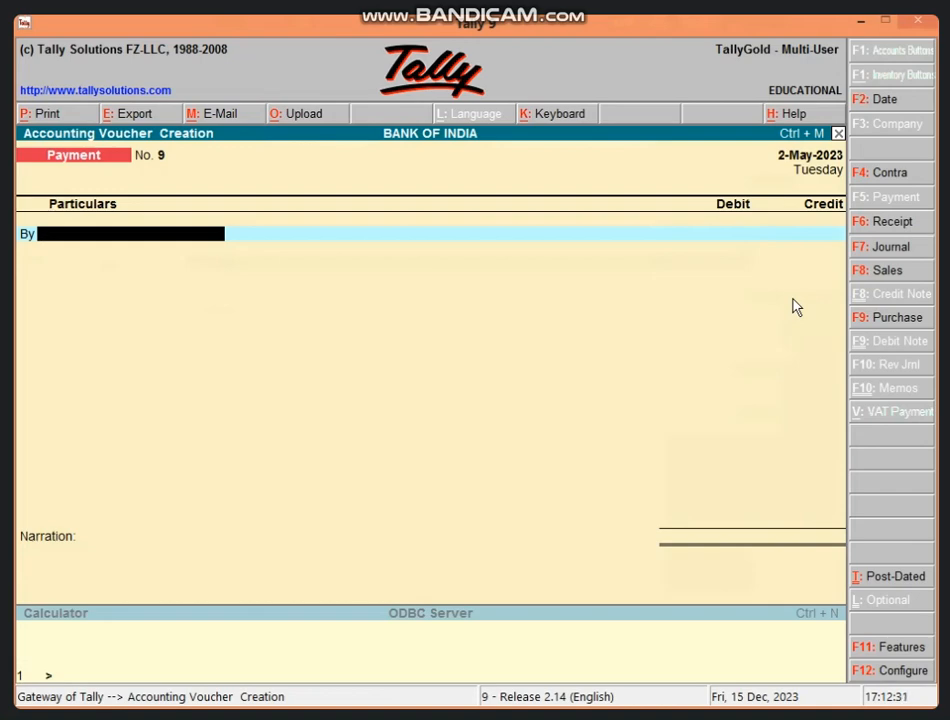
Debit LOSS BY THEFT A/C 1 with 50000 in the new payment voucher.
{"action": "type", "text": "L"}
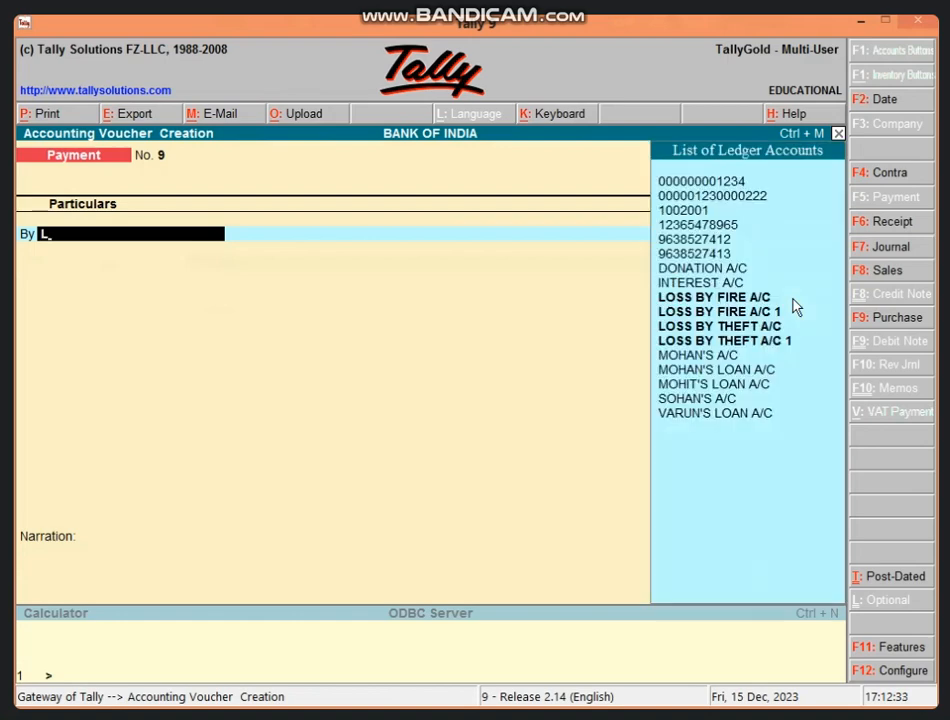
{"action": "key", "text": "Down"}
{"action": "key", "text": "Down"}
{"action": "key", "text": "Down"}
{"action": "key", "text": "Return"}
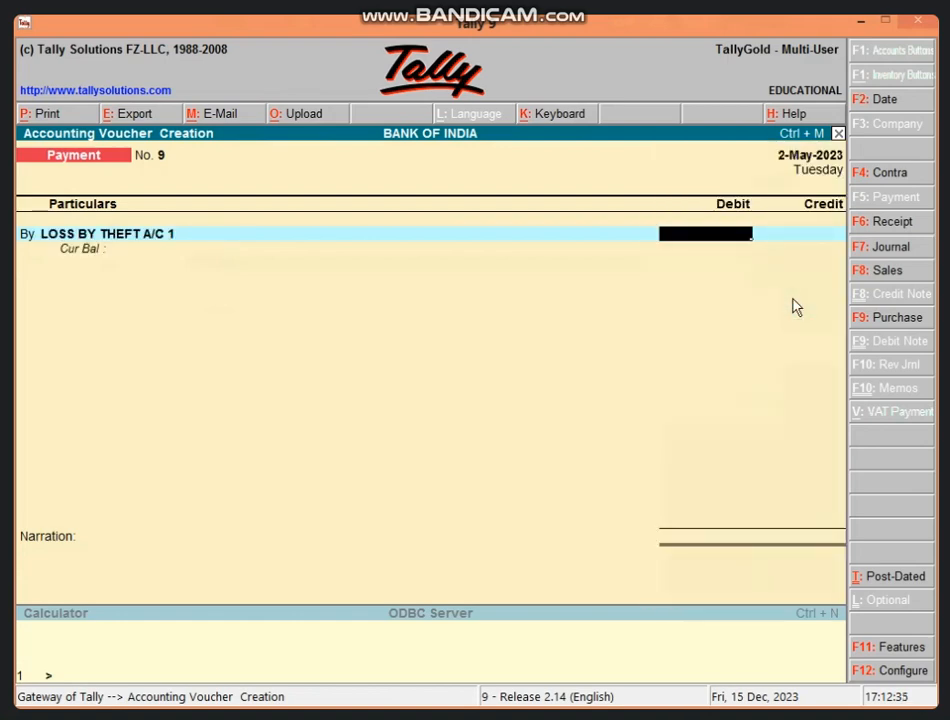
{"action": "type", "text": "50000"}
{"action": "key", "text": "Return"}
Credit Cash with 50000 in the same payment voucher.
{"action": "type", "text": "t"}
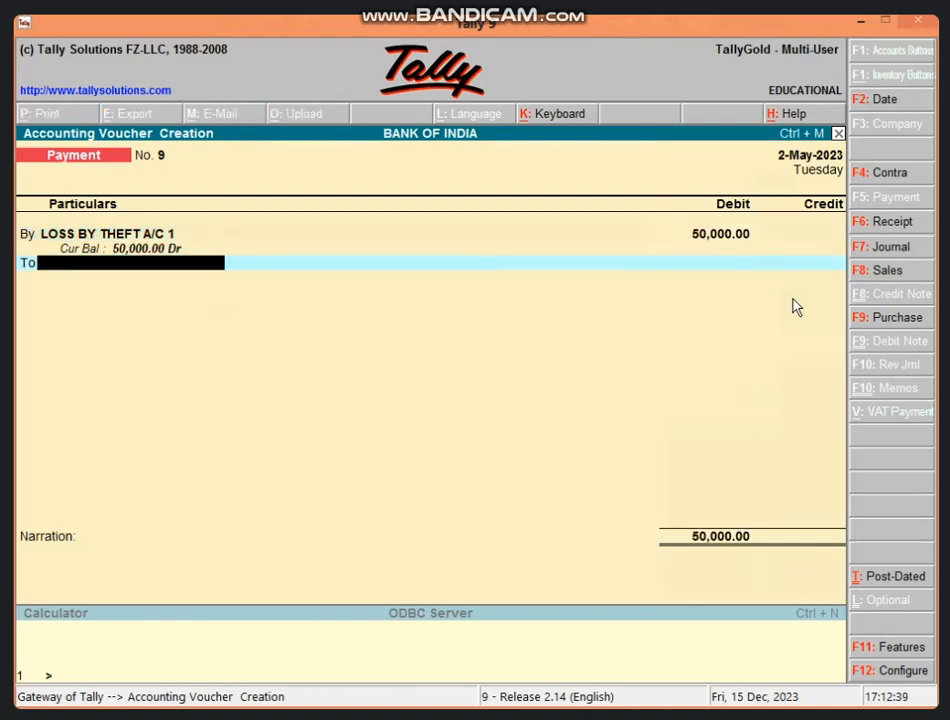
{"action": "type", "text": "CAS"}
{"action": "key", "text": "Return"}
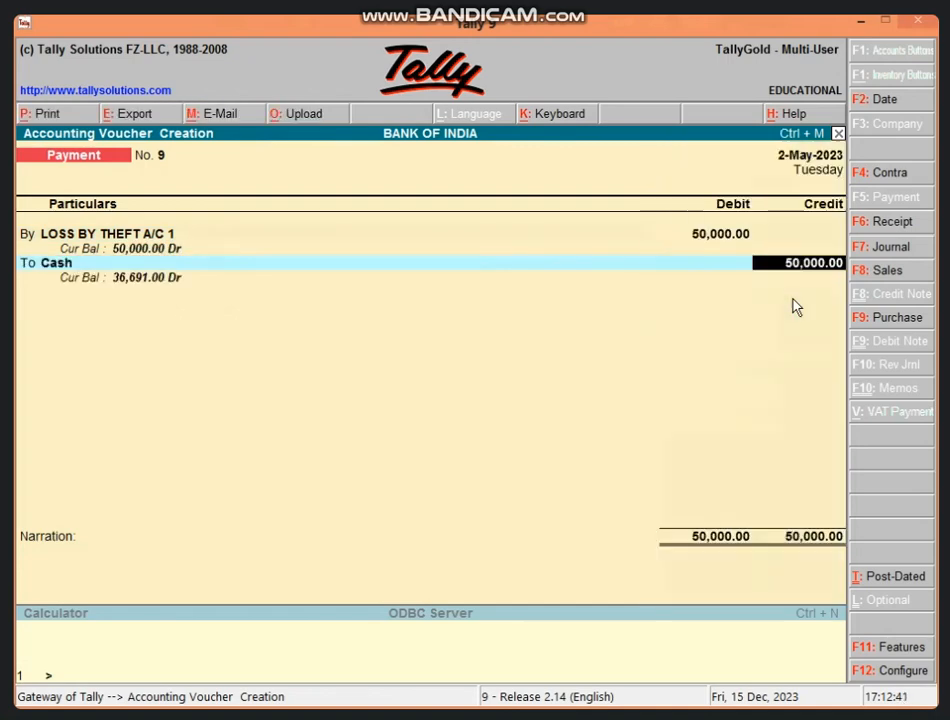
{"action": "key", "text": "Return"}
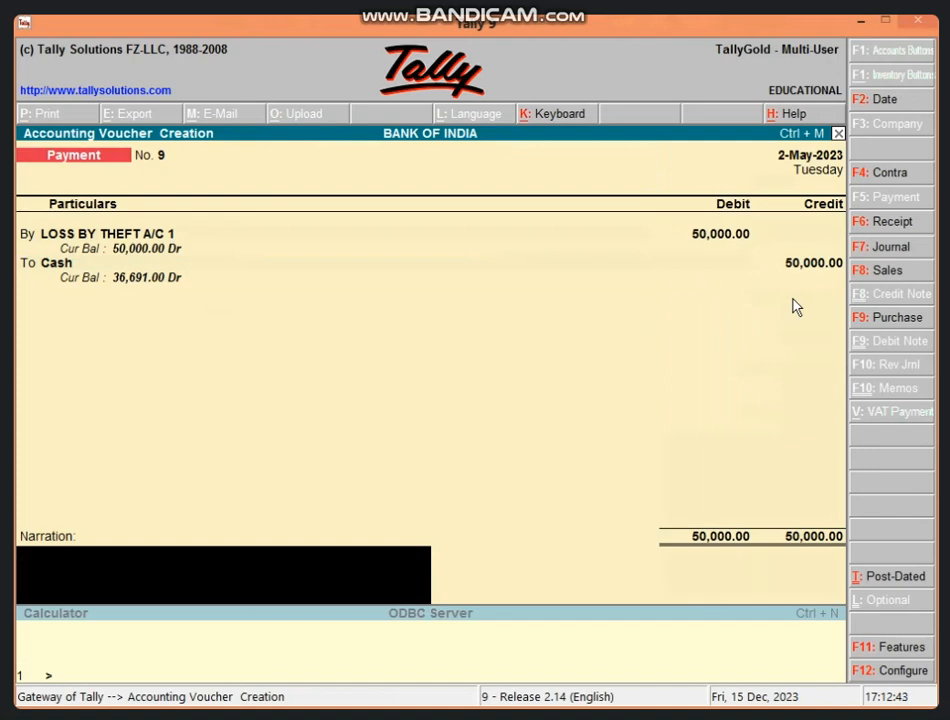
Enter the narration BEING CASH LOSS BY THEFT and accept the voucher.
{"action": "type", "text": "BEING CASH LSS"}
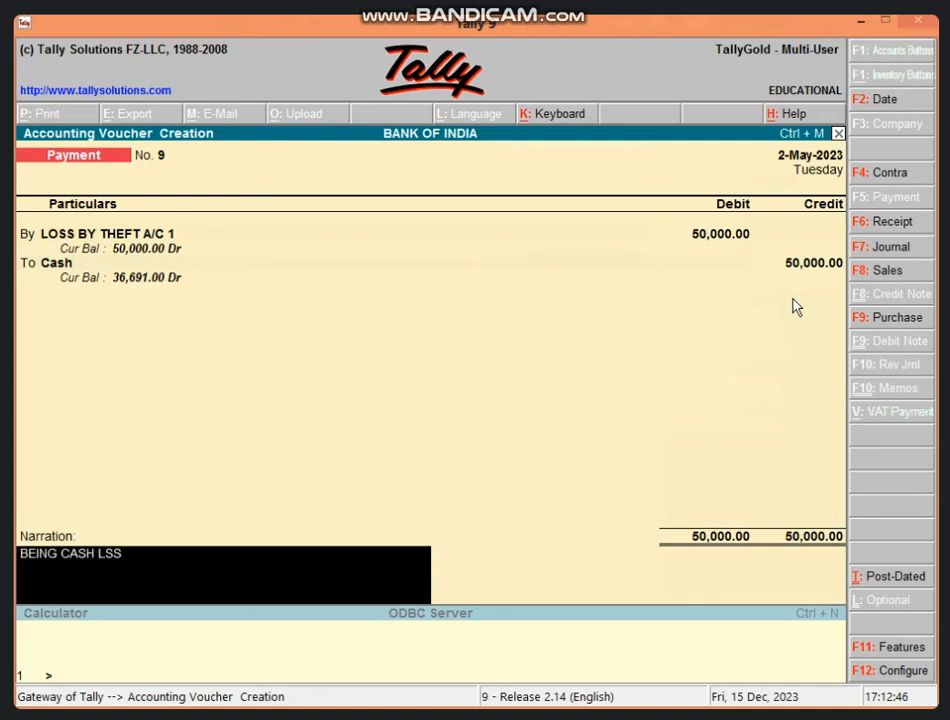
{"action": "key", "text": "BackSpace"}
{"action": "key", "text": "BackSpace"}
{"action": "type", "text": "OSS BY THER"}
{"action": "key", "text": "BackSpace"}
{"action": "type", "text": "FT"}
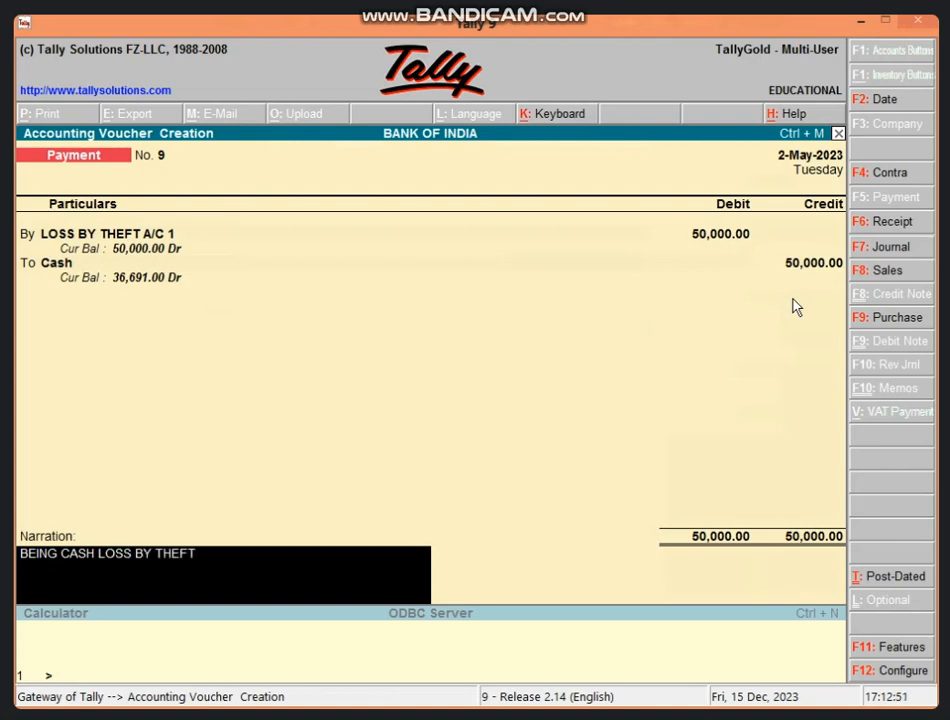
{"action": "key", "text": "Return"}
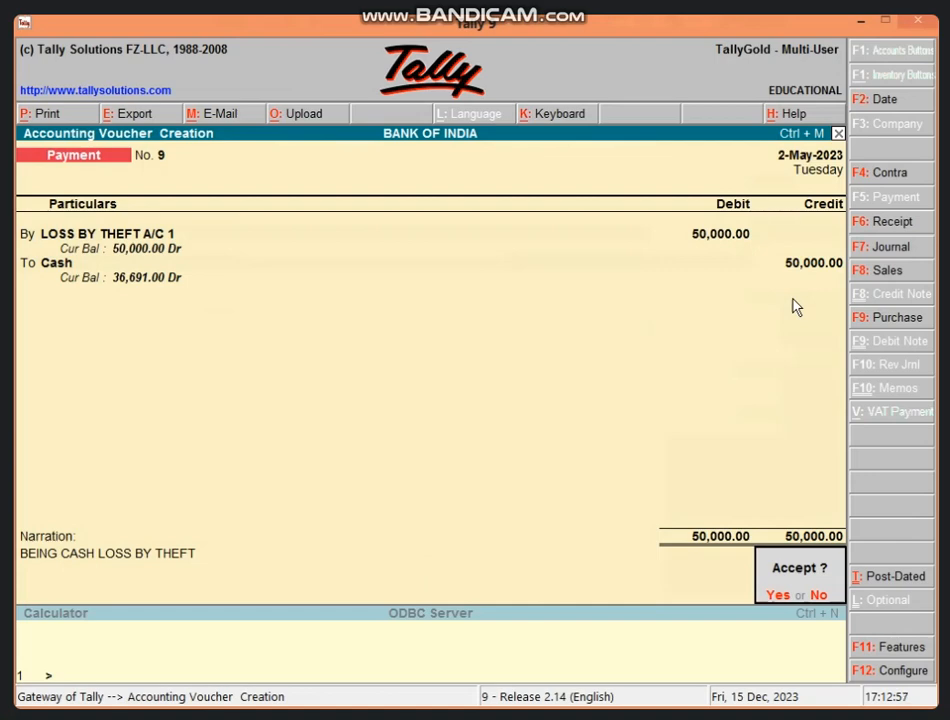
{"action": "key", "text": "Return"}
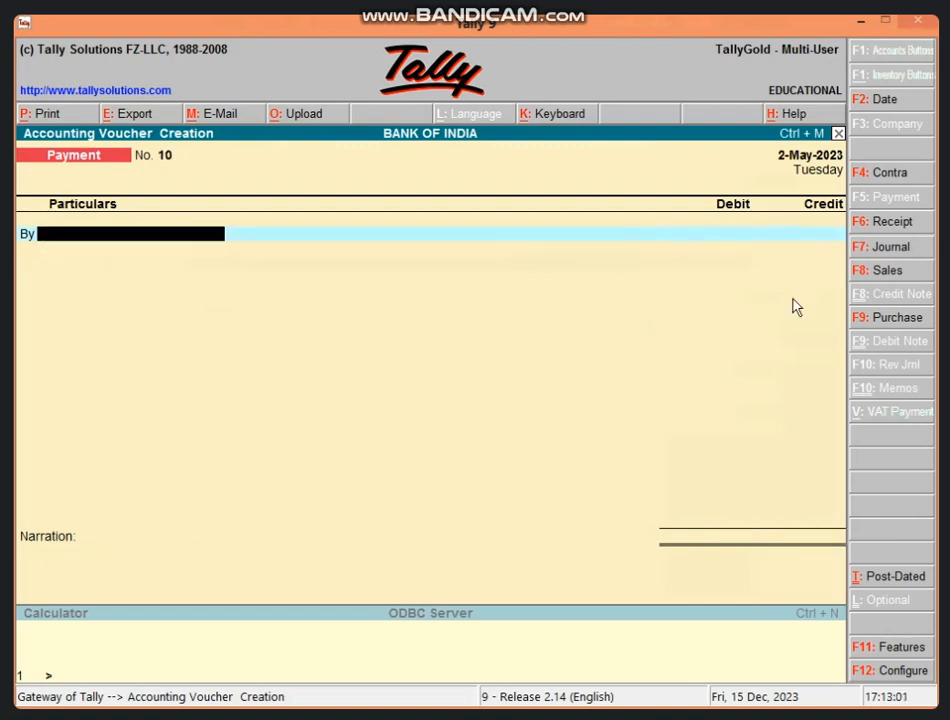
Review the previous payment voucher, then return to the Gateway of Tally without quitting.
{"action": "key", "text": "Page_Up"}
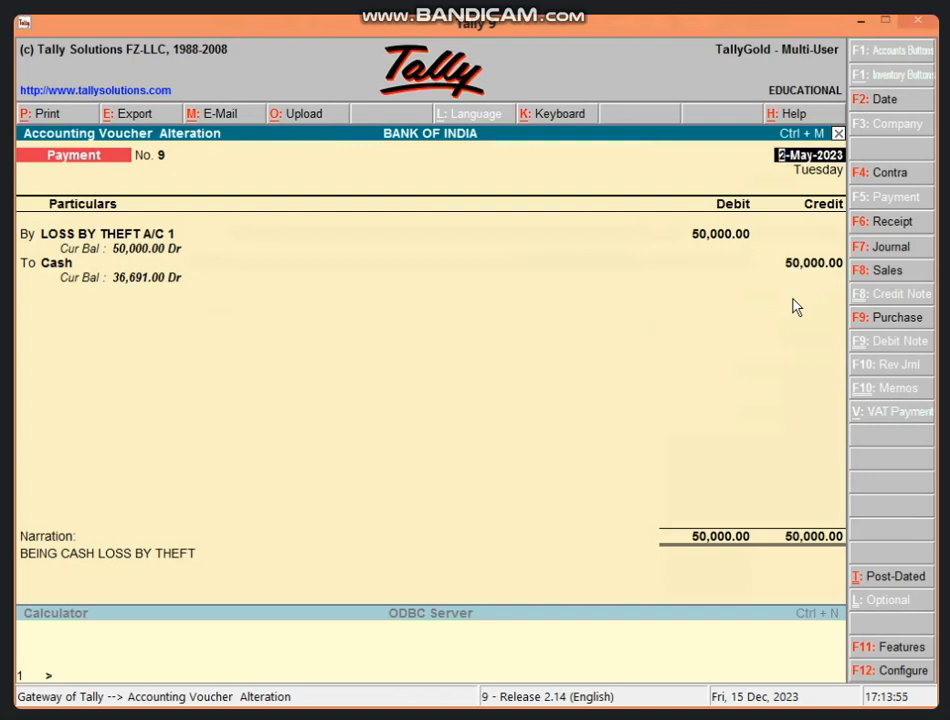
{"action": "key", "text": "Escape"}
{"action": "key", "text": "Return"}
{"action": "key", "text": "Escape"}
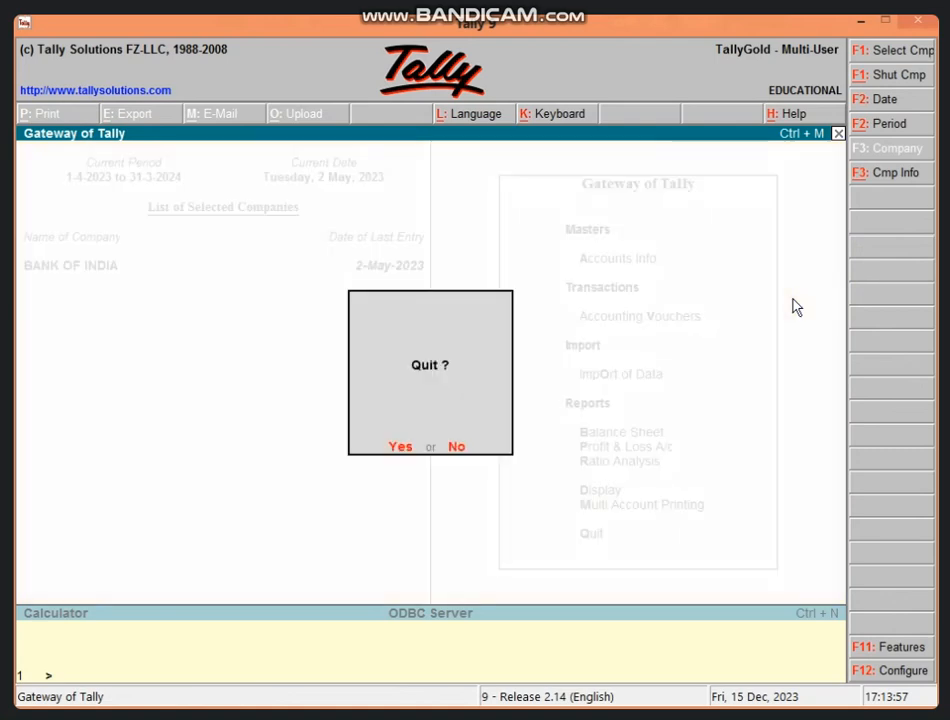
{"action": "key", "text": "n"}
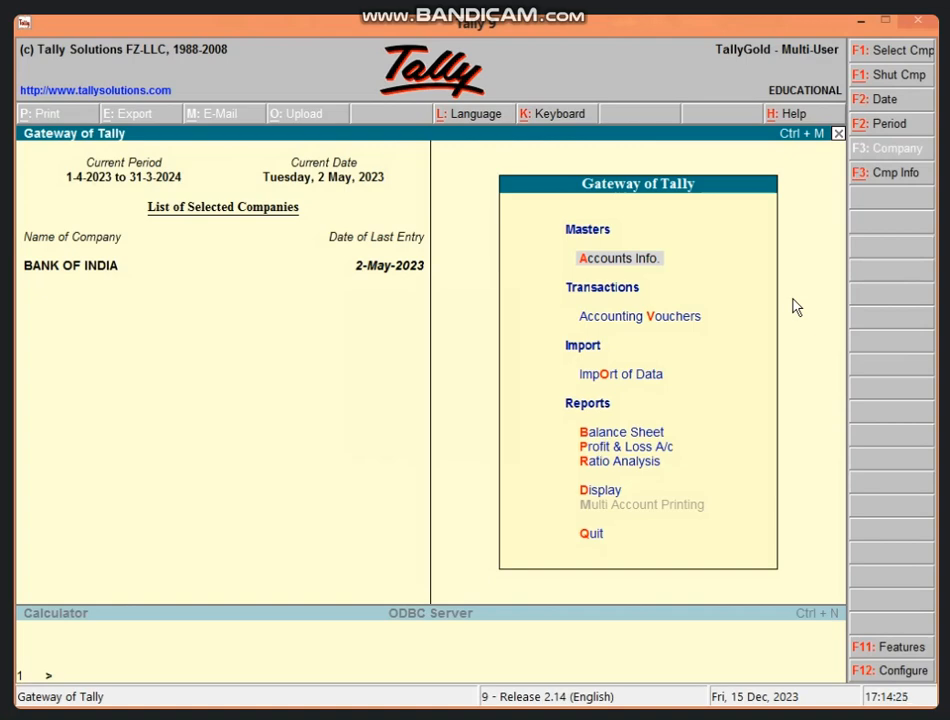
Open a receipt voucher and credit LOSS BY THEFT A/C 1 with 30000.
{"action": "key", "text": "v"}
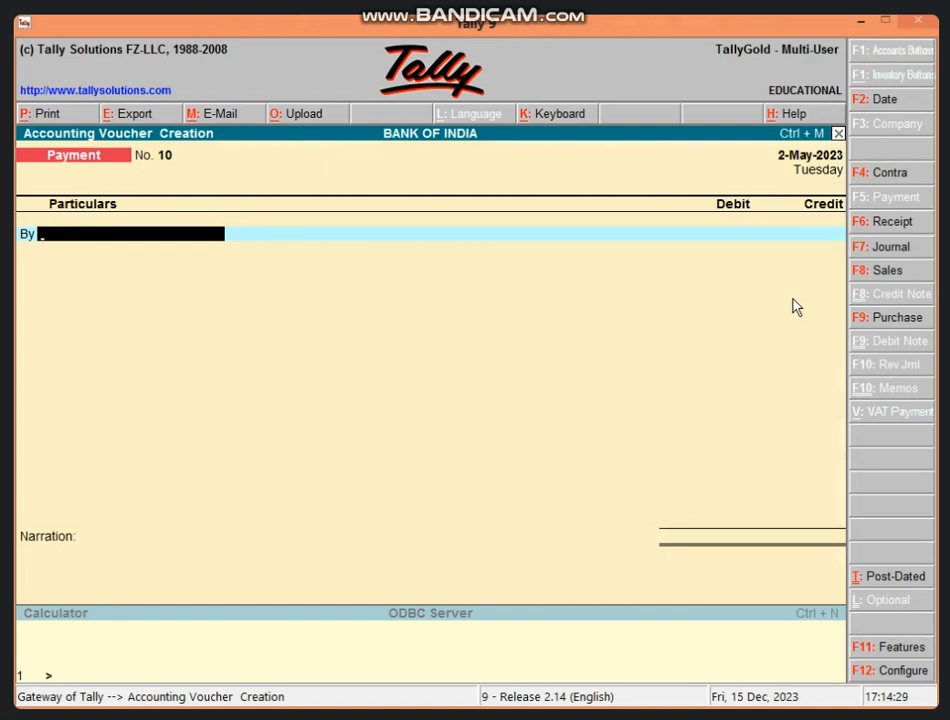
{"action": "left_click", "coordinate": [866, 222]}
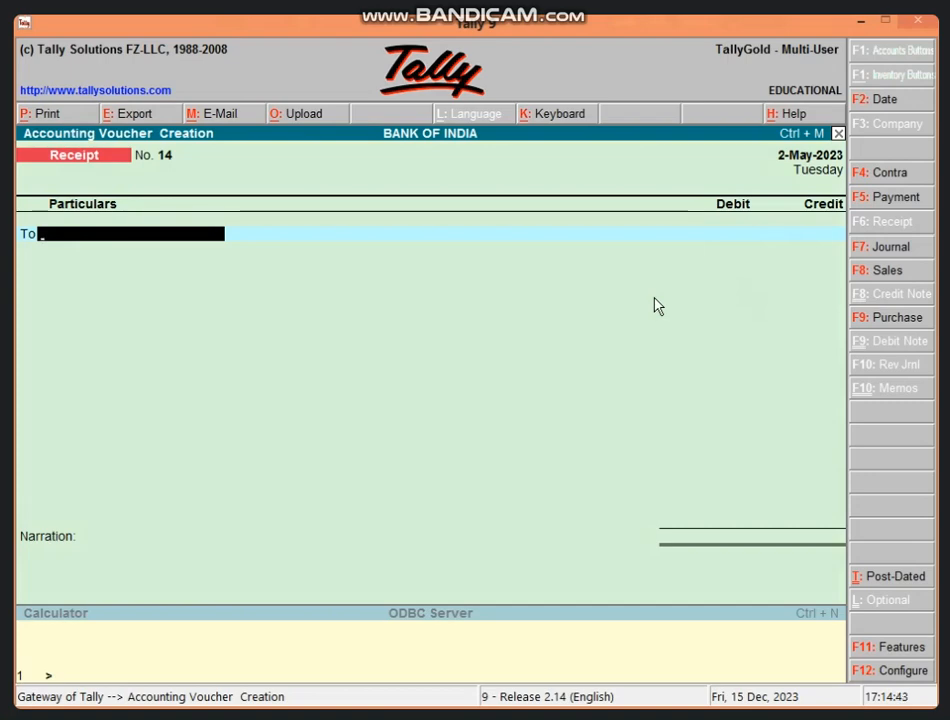
{"action": "type", "text": "L"}
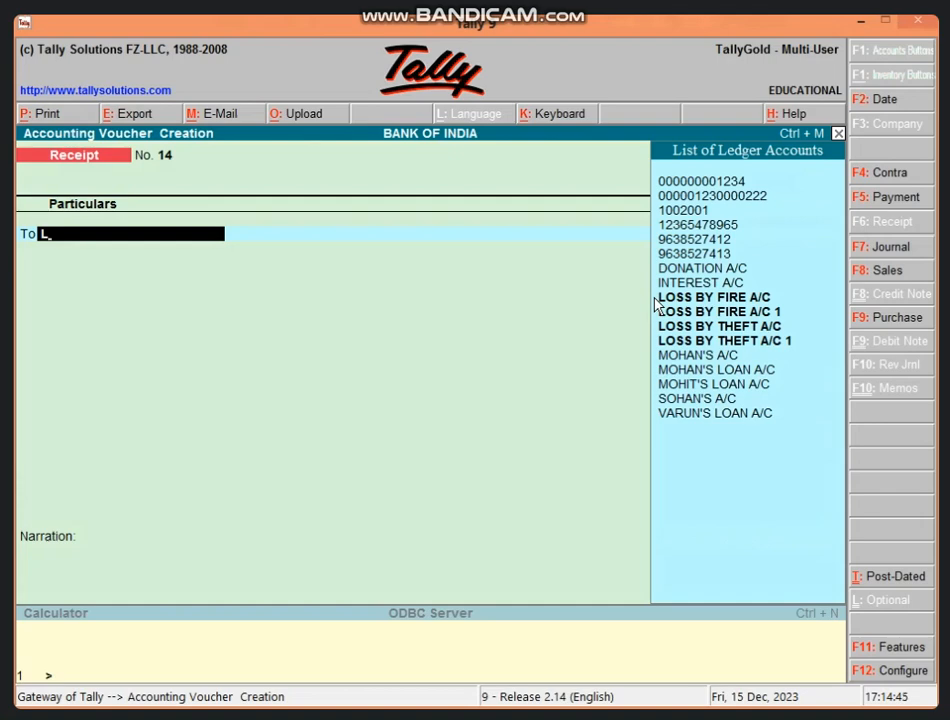
{"action": "key", "text": "Down"}
{"action": "key", "text": "Down"}
{"action": "key", "text": "Return"}
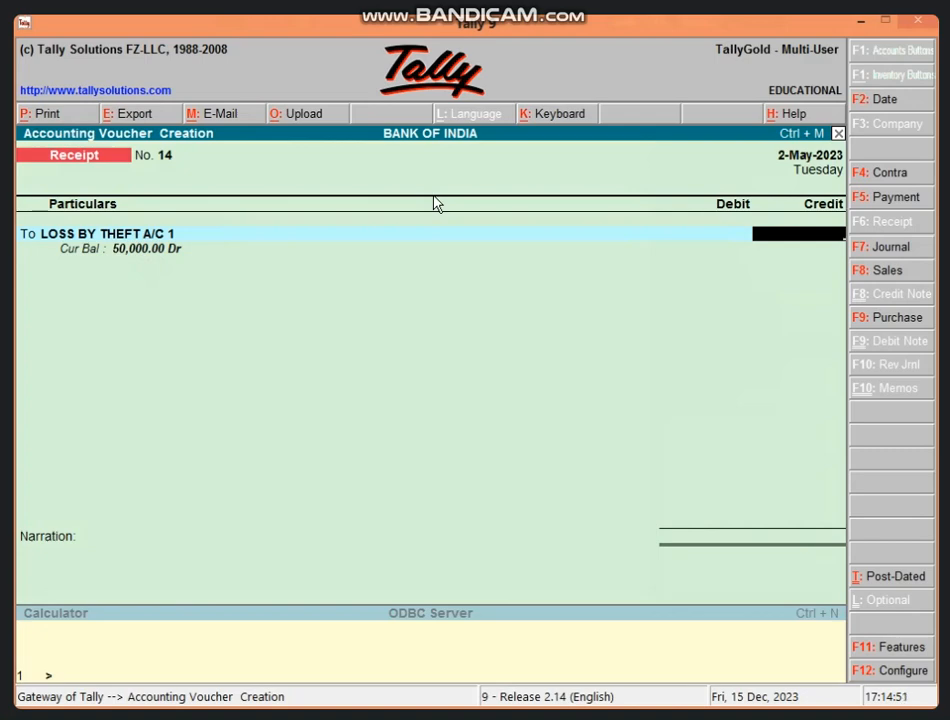
{"action": "type", "text": "30000"}
{"action": "key", "text": "Return"}
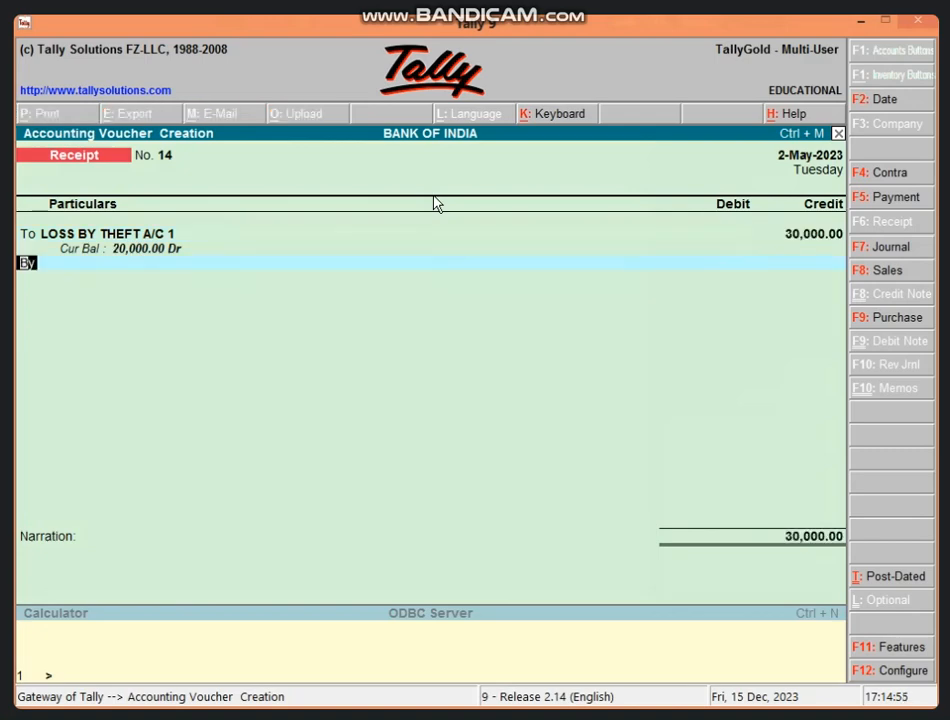
Debit Cash with 30000 and accept the receipt voucher without a narration.
{"action": "key", "text": "Return"}
{"action": "type", "text": "Cas"}
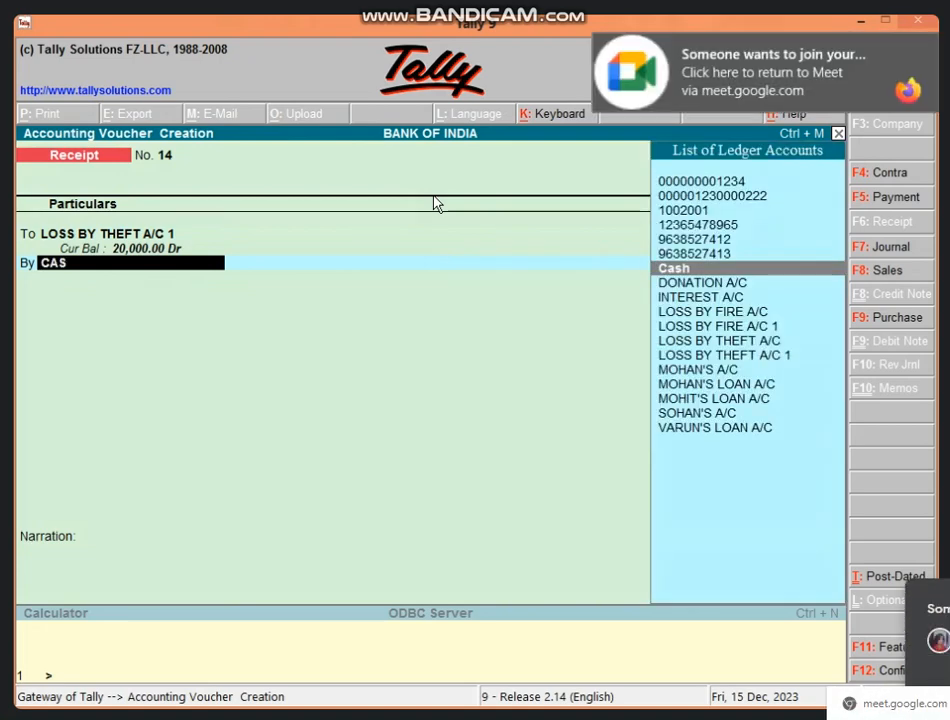
{"action": "key", "text": "Return"}
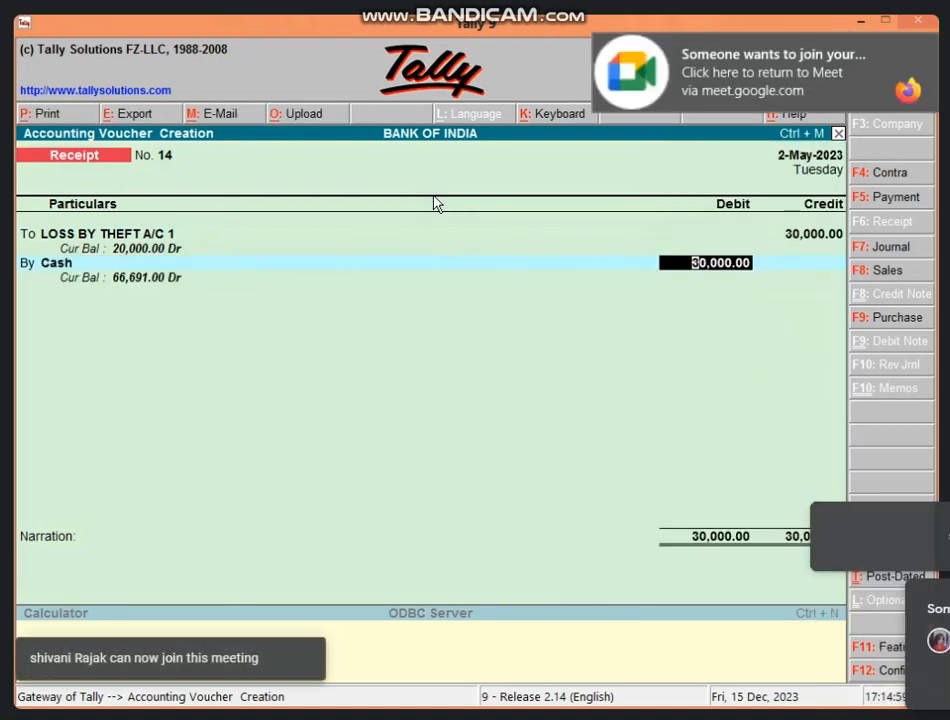
{"action": "key", "text": "Return"}
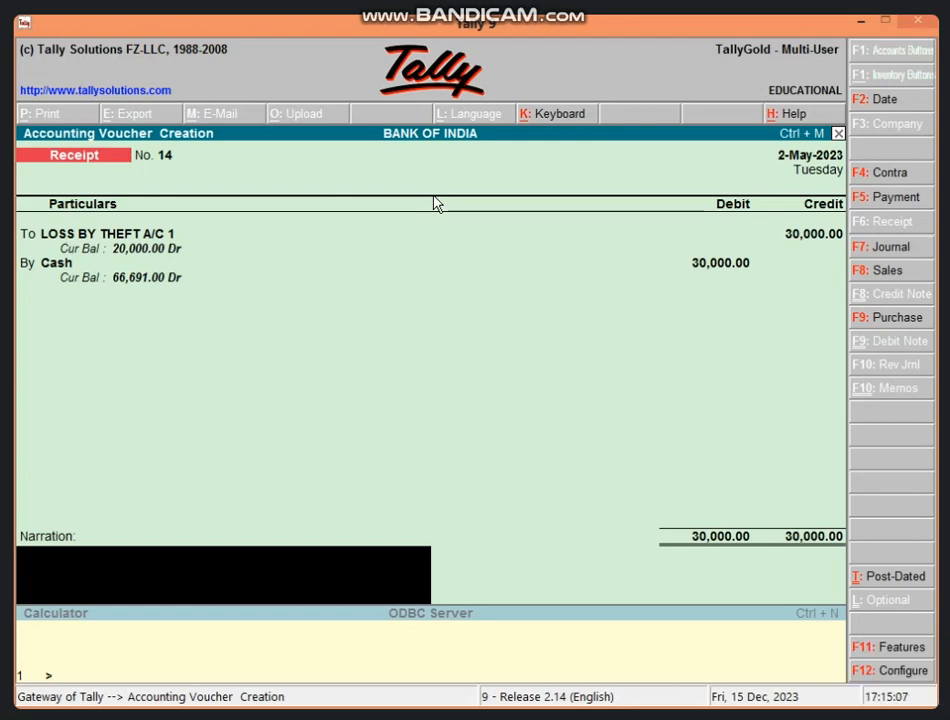
{"action": "key", "text": "Return"}
{"action": "key", "text": "Return"}
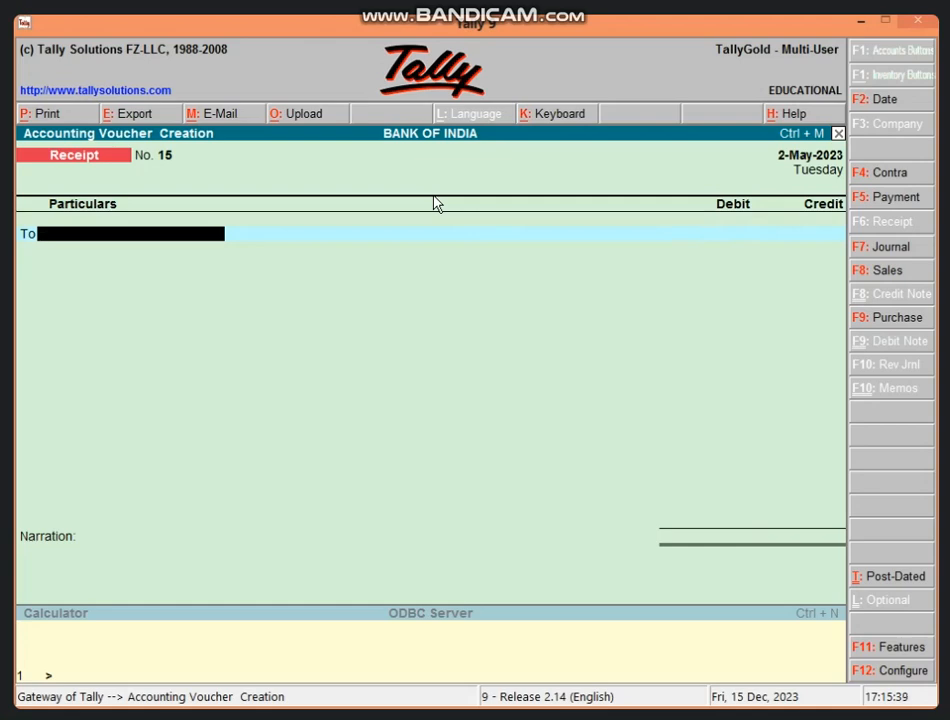
Leave vouchers and create a ledger named FURNITURE A/C under Fixed Assets.
{"action": "key", "text": "Escape"}
{"action": "key", "text": "Return"}
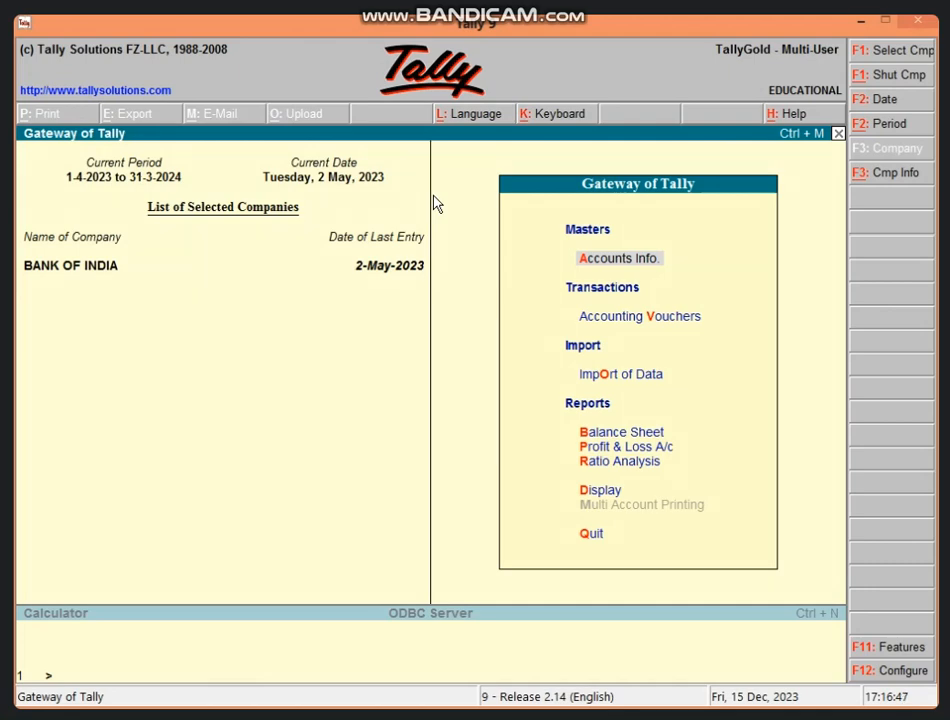
{"action": "key", "text": "a"}
{"action": "key", "text": "l"}
{"action": "key", "text": "c"}
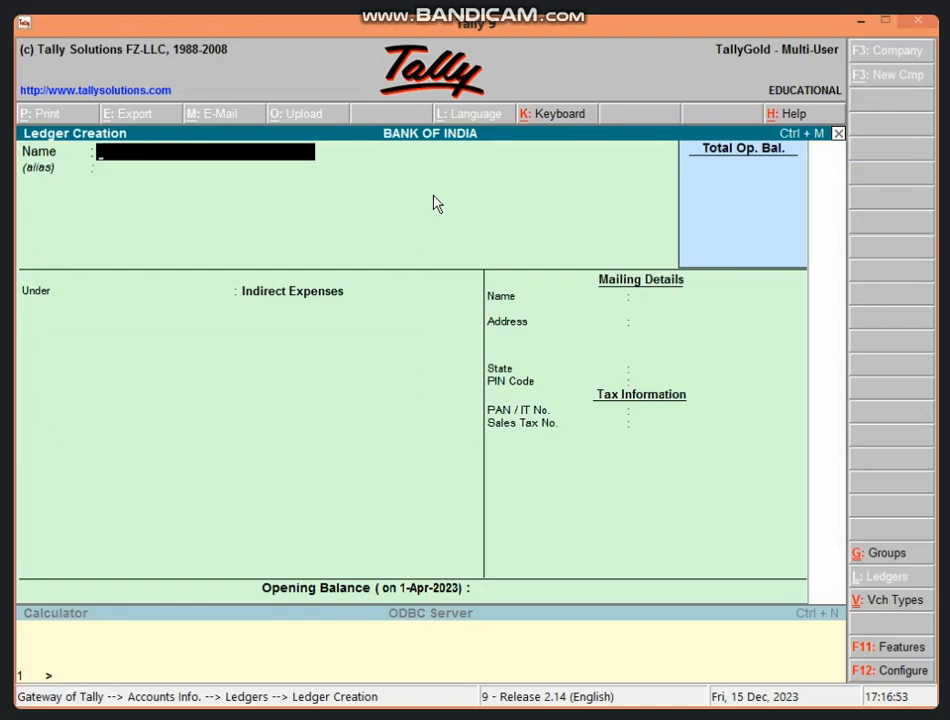
{"action": "type", "text": "FURNITURE A/C"}
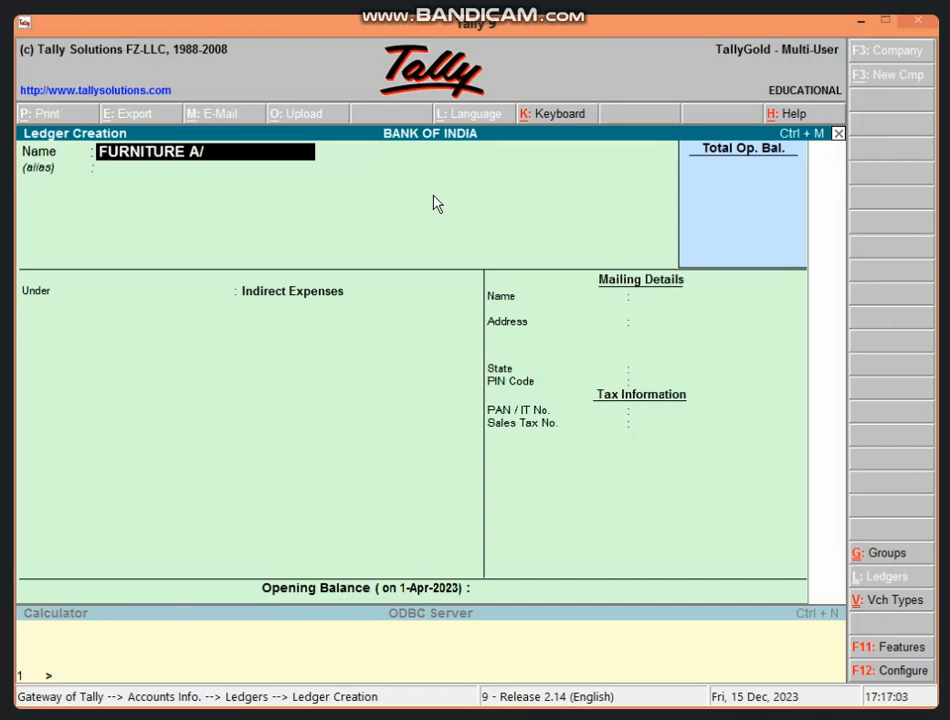
{"action": "key", "text": "Return"}
{"action": "key", "text": "Return"}
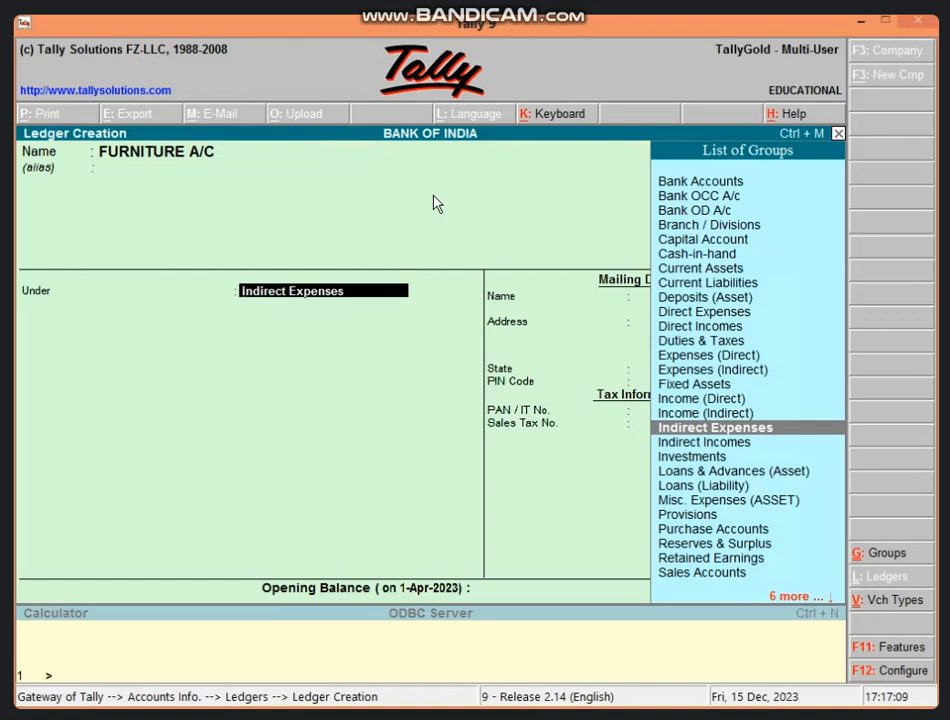
{"action": "type", "text": "F"}
{"action": "key", "text": "Return"}
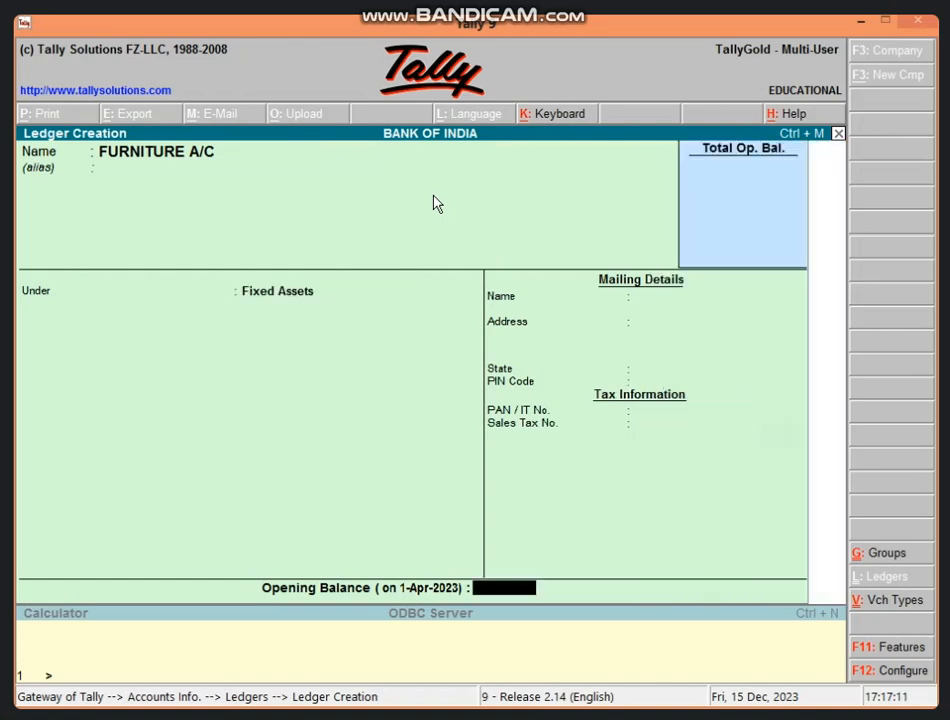
{"action": "key", "text": "Return"}
{"action": "key", "text": "Return"}
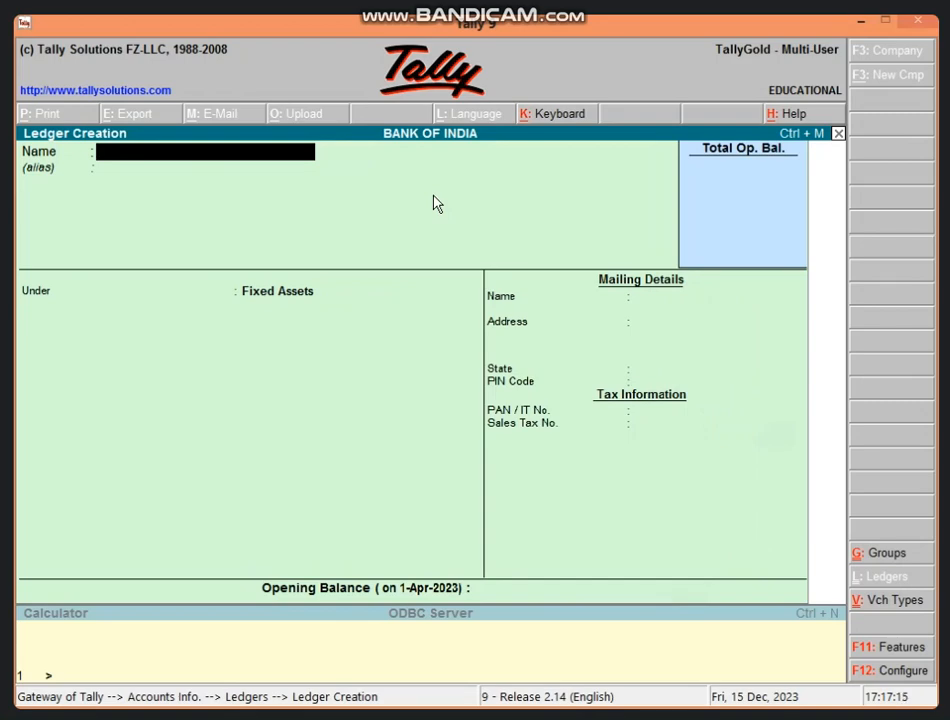
Create a ledger named COMPUTER under Fixed Assets.
{"action": "type", "text": "COMPUTER"}
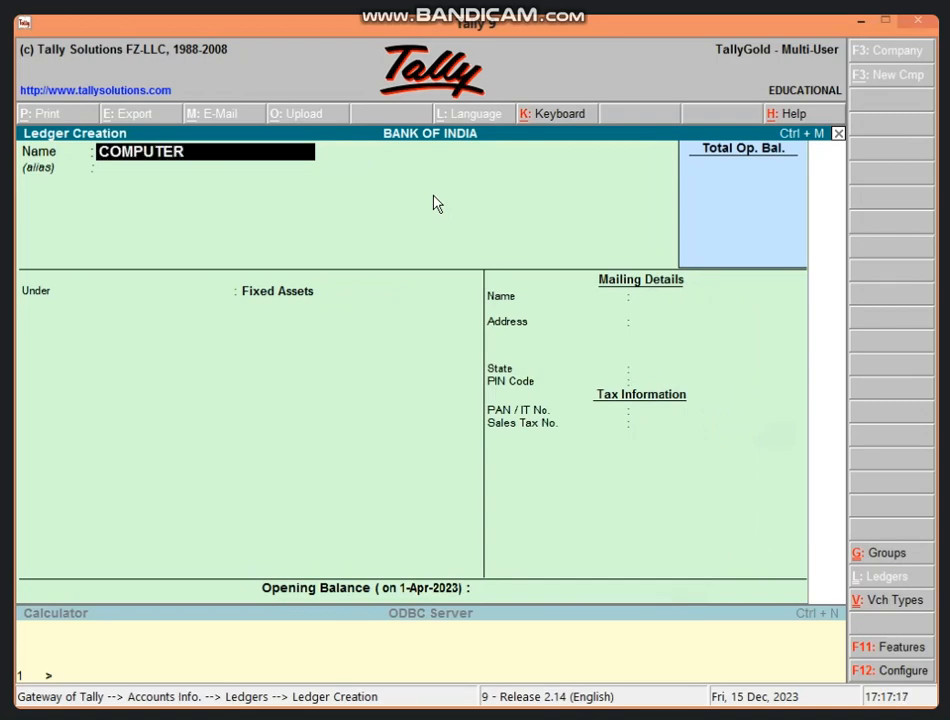
{"action": "key", "text": "Return"}
{"action": "key", "text": "Return"}
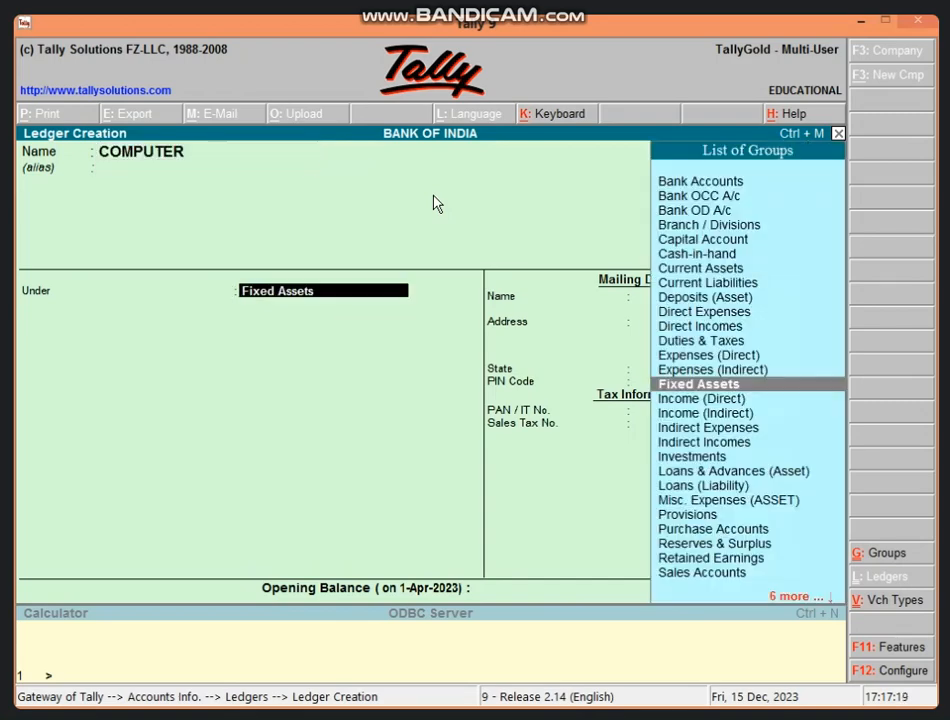
{"action": "key", "text": "Return"}
{"action": "key", "text": "Return"}
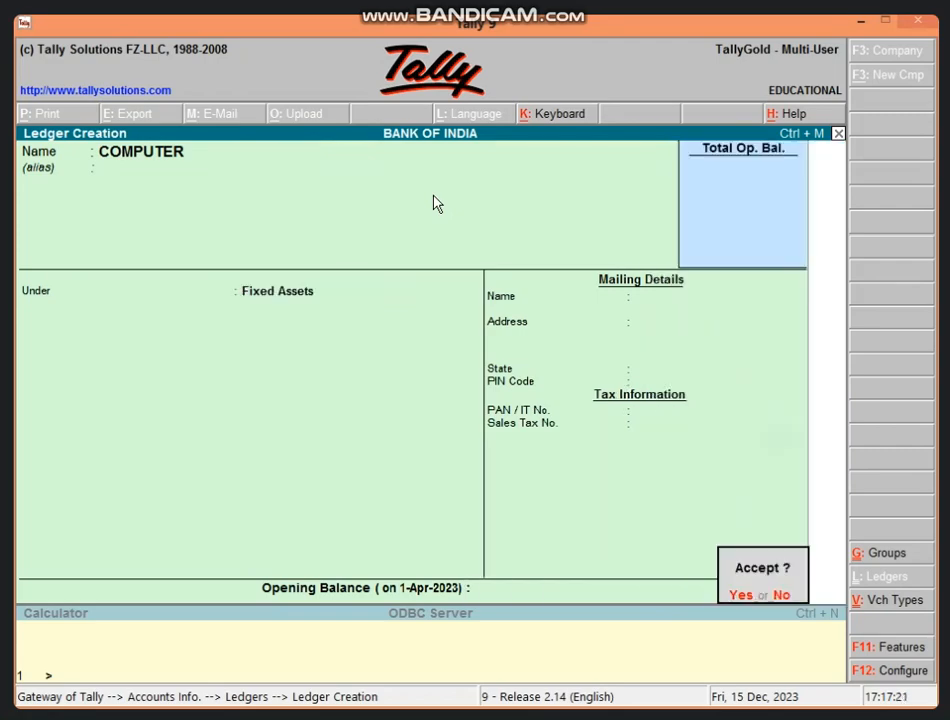
Leave ledger creation, open a new payment voucher and debit FURNITURE A/C with 30000.
{"action": "key", "text": "Return"}
{"action": "key", "text": "Escape"}
{"action": "key", "text": "Return"}
{"action": "key", "text": "Escape"}
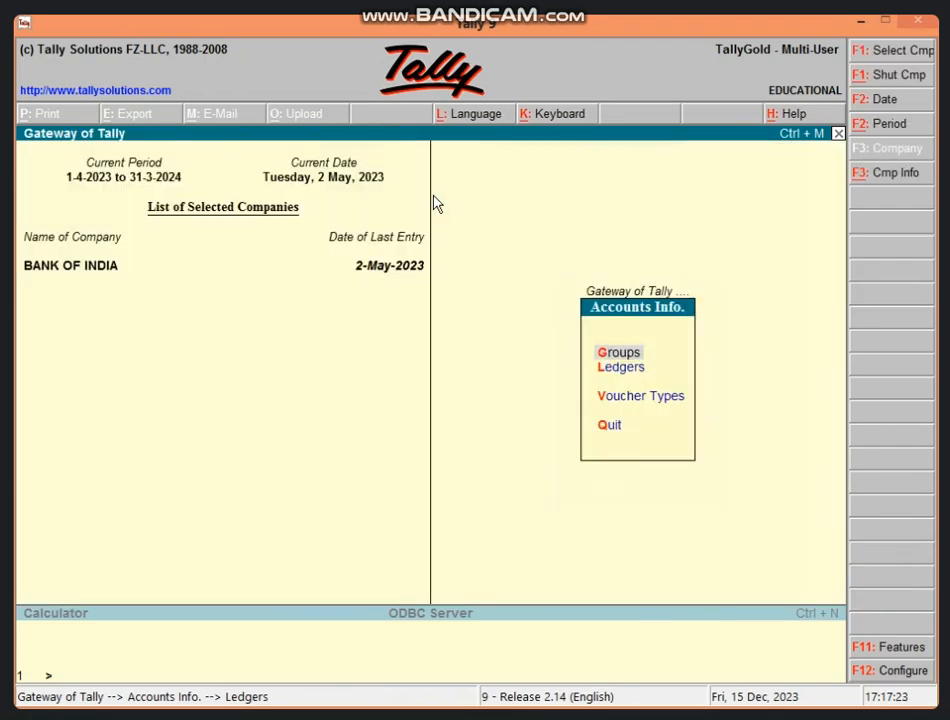
{"action": "key", "text": "Escape"}
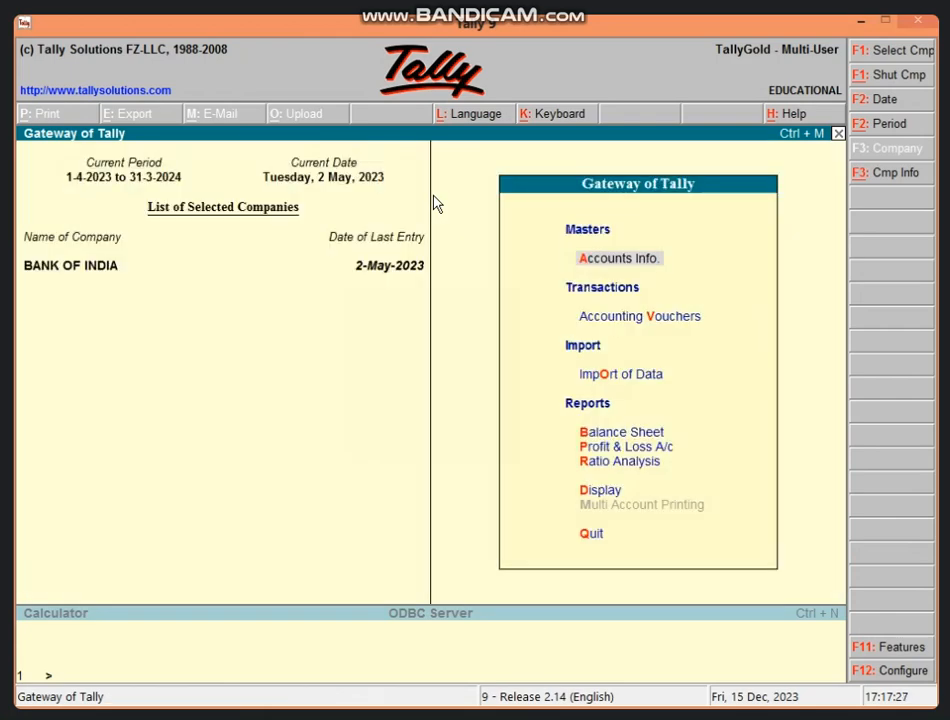
{"action": "key", "text": "v"}
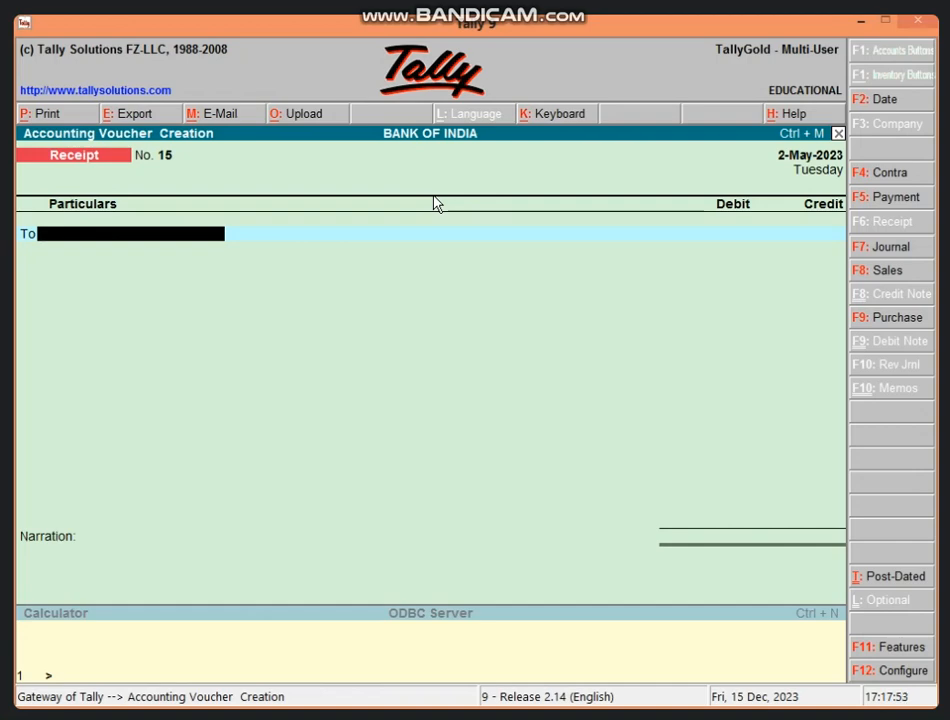
{"action": "left_click", "coordinate": [885, 198]}
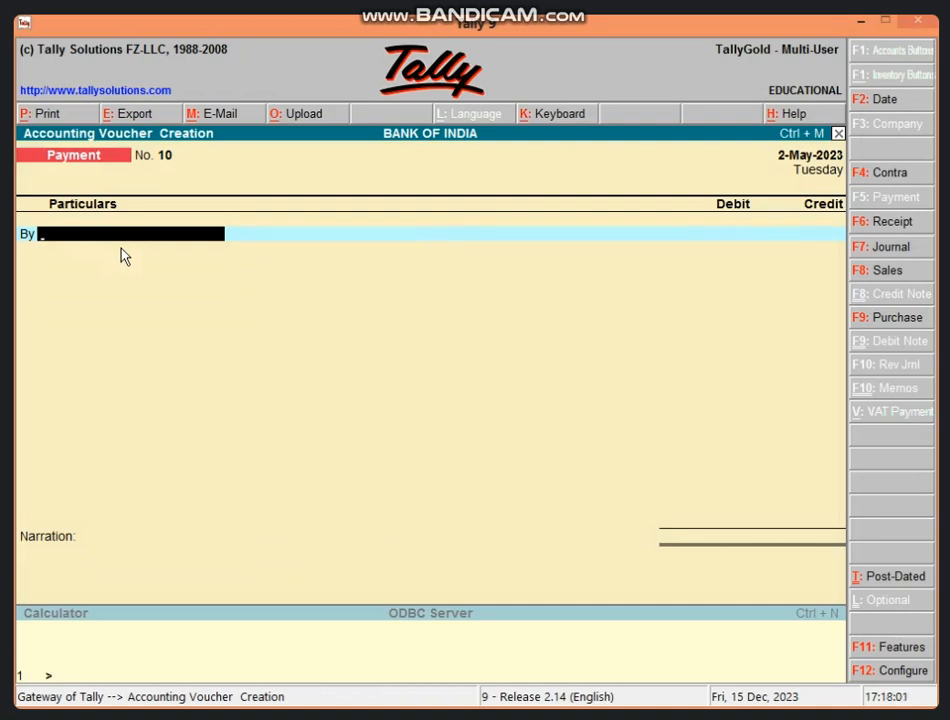
{"action": "type", "text": "F"}
{"action": "key", "text": "Return"}
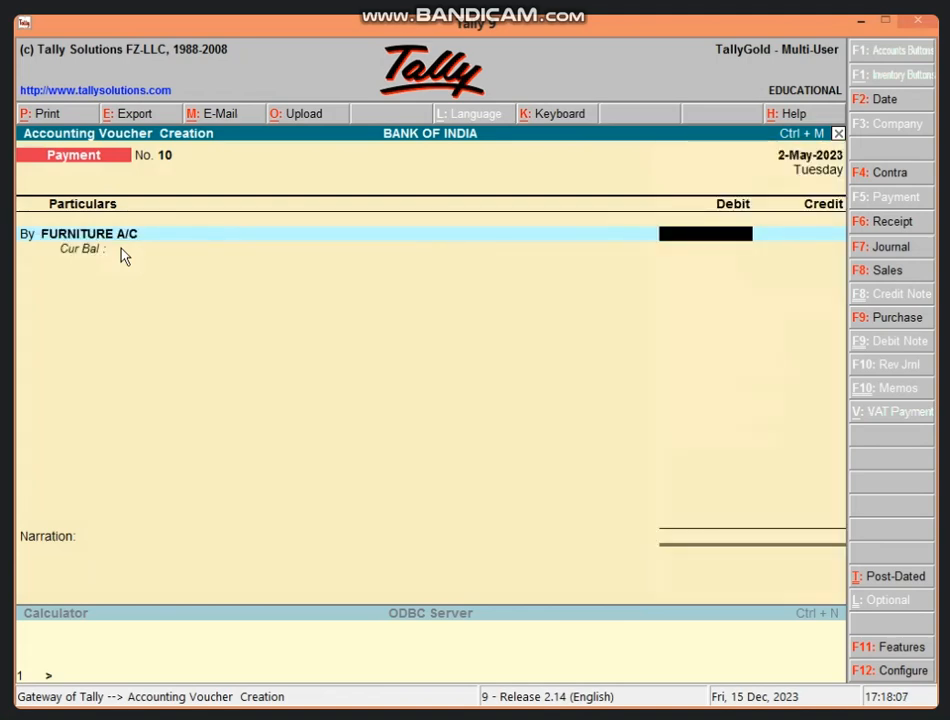
{"action": "type", "text": "30000"}
{"action": "key", "text": "Return"}
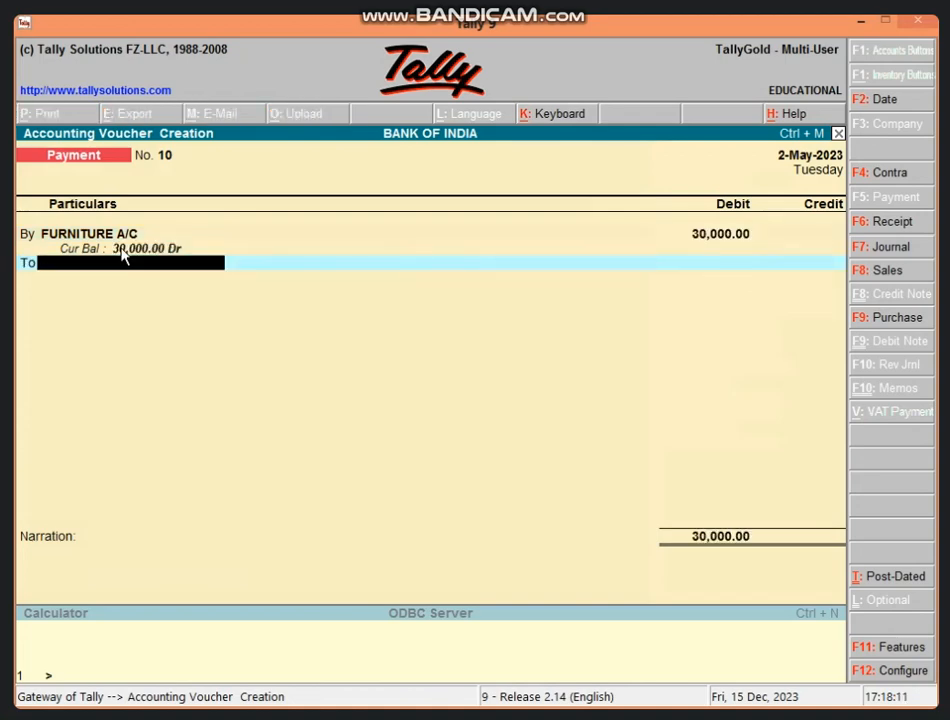
Credit Cash with 30000 in the furniture payment voucher.
{"action": "type", "text": "CAS"}
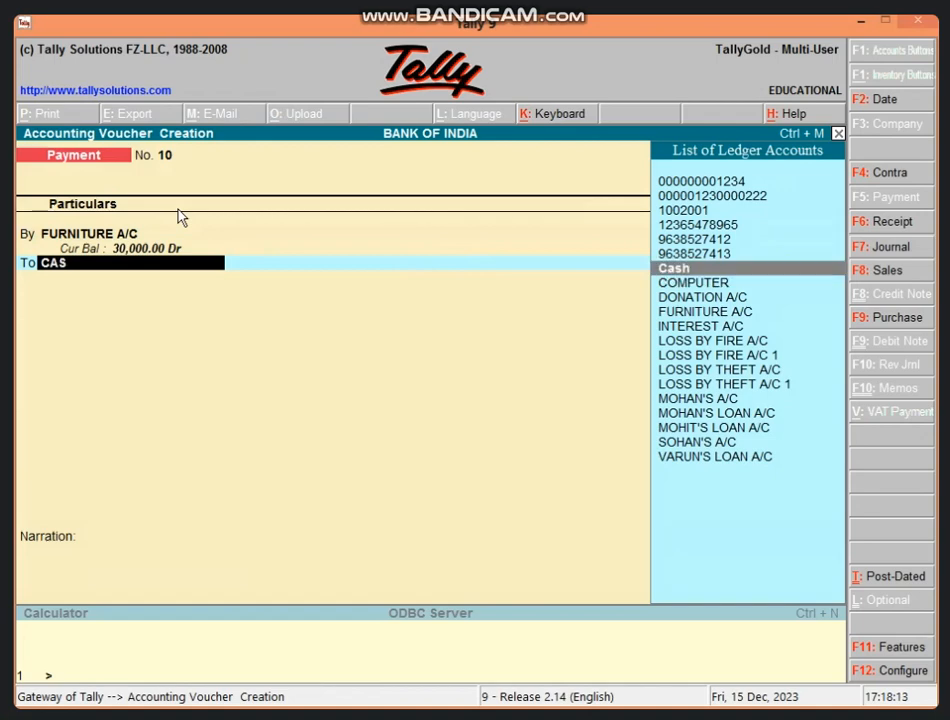
{"action": "key", "text": "Return"}
{"action": "key", "text": "Return"}
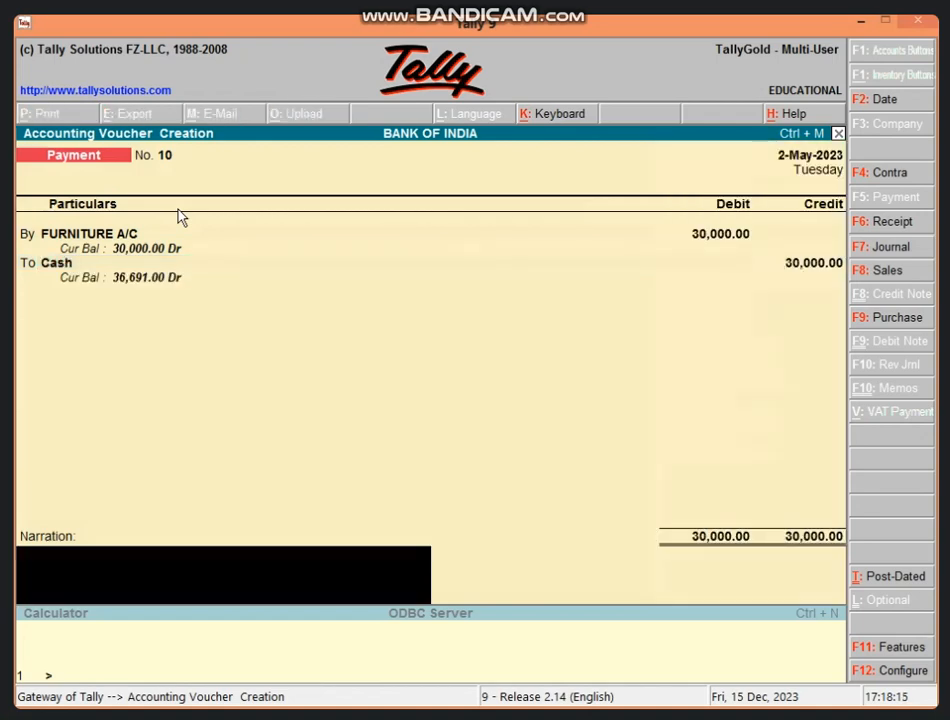
Enter the narration beginning BEING FURNITURE for the furniture payment.
{"action": "type", "text": "BEING FUR"}
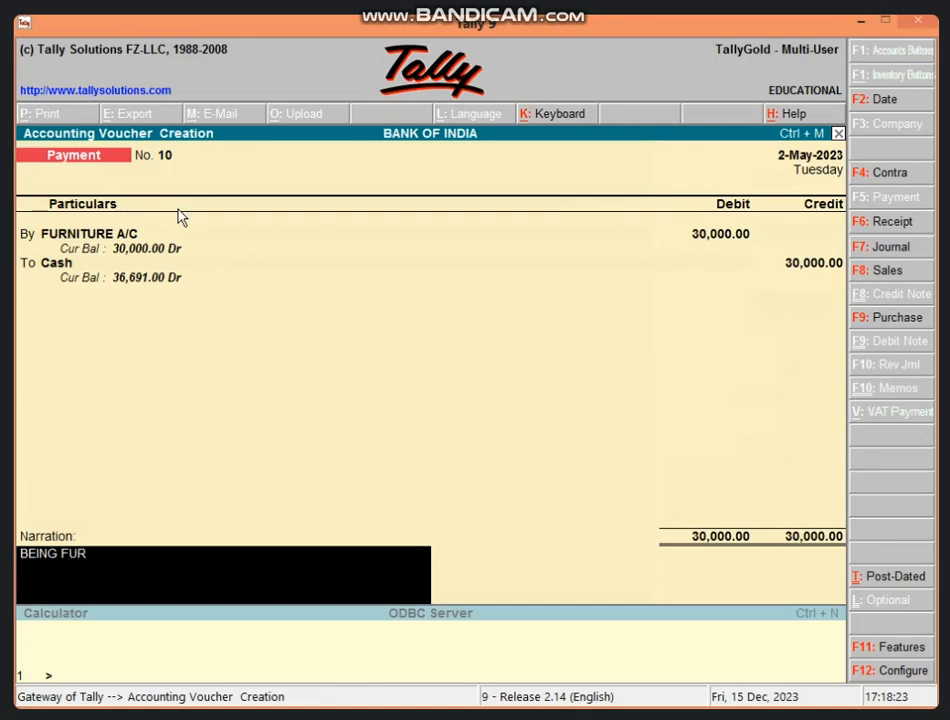
{"action": "type", "text": "NITURE FUR"}
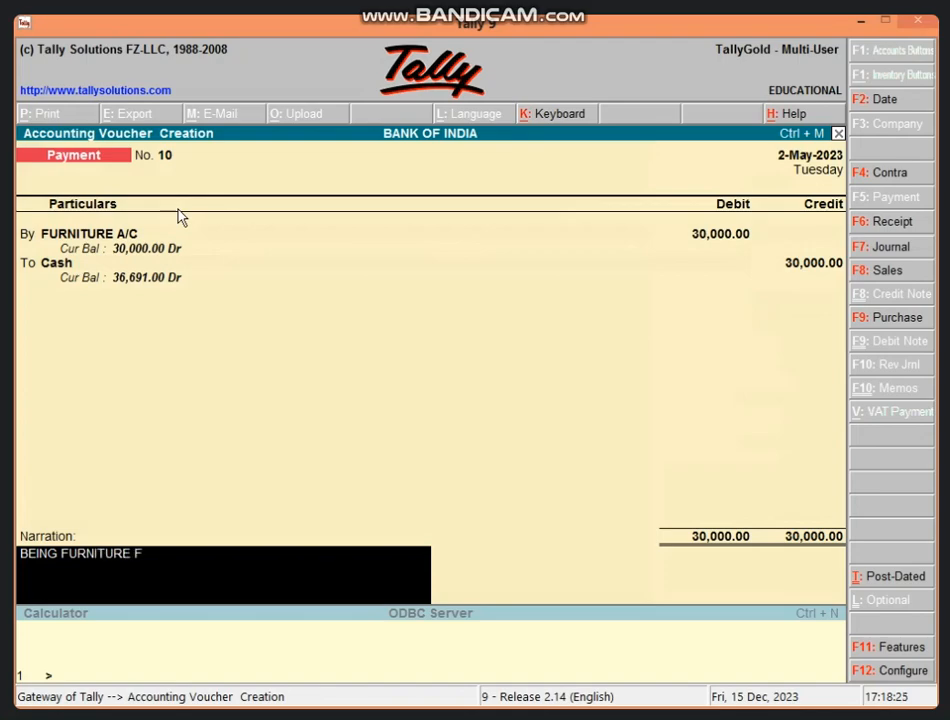